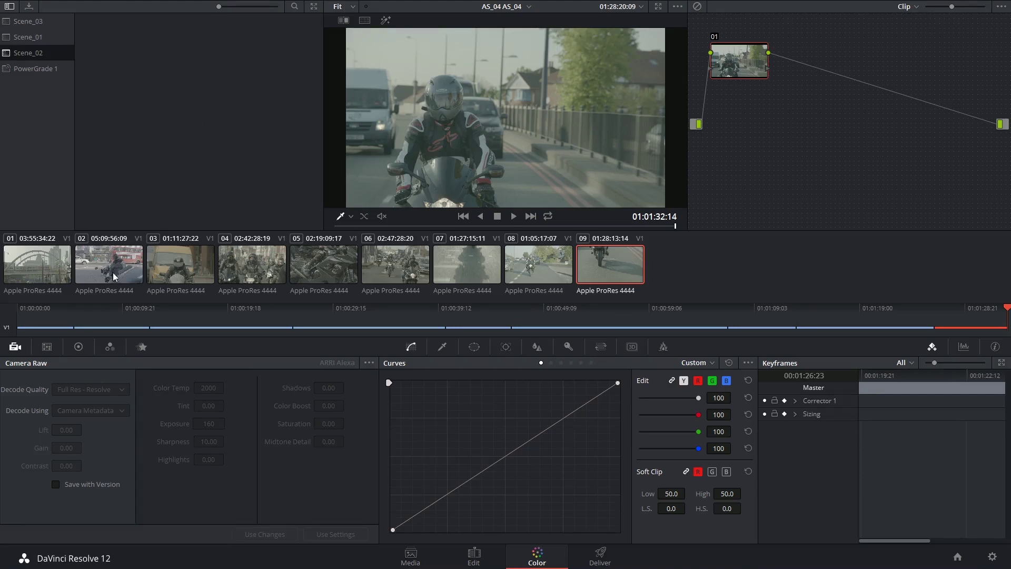
Show clip 09 from its first frame and inspect its Local and Remote versions, each listing Version 1.
{"action": "left_click", "coordinate": [622, 263]}
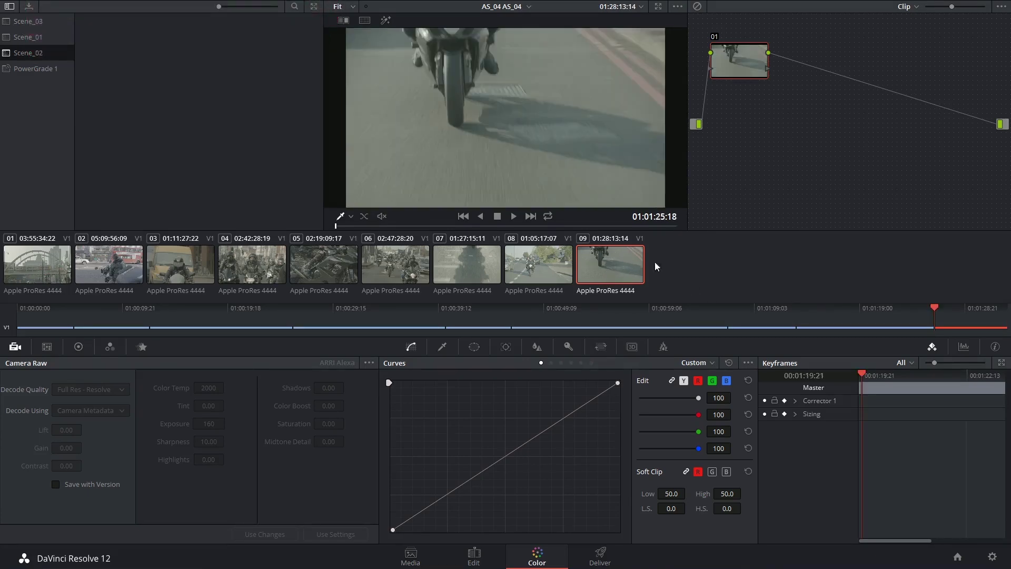
{"action": "right_click", "coordinate": [587, 261]}
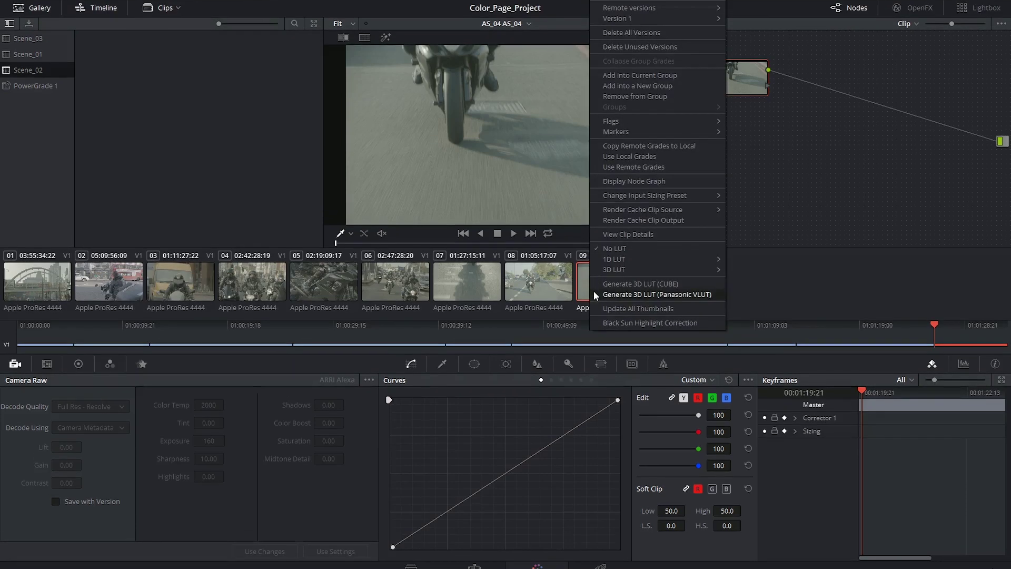
{"action": "mouse_move", "coordinate": [646, 9]}
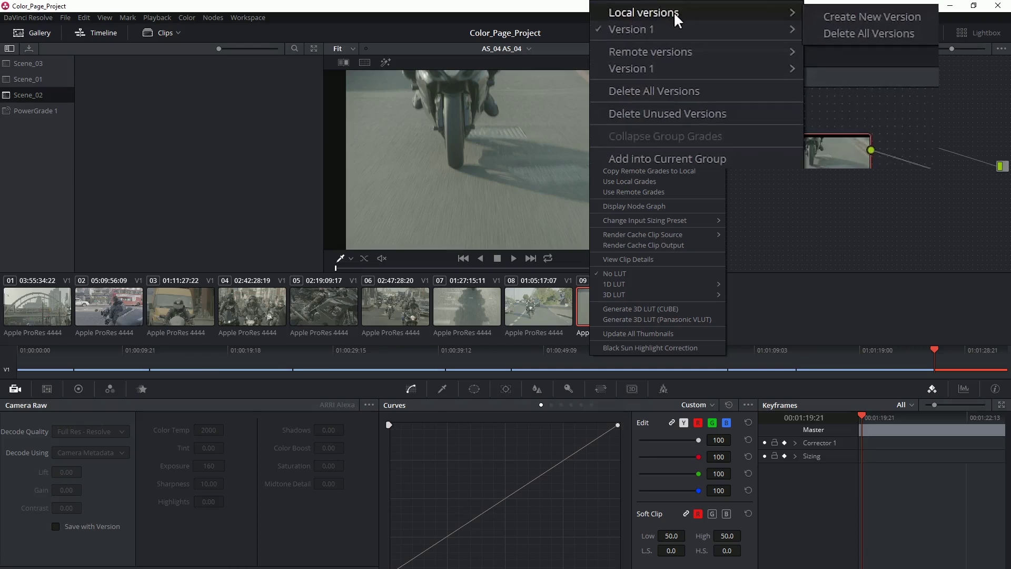
{"action": "mouse_move", "coordinate": [639, 62]}
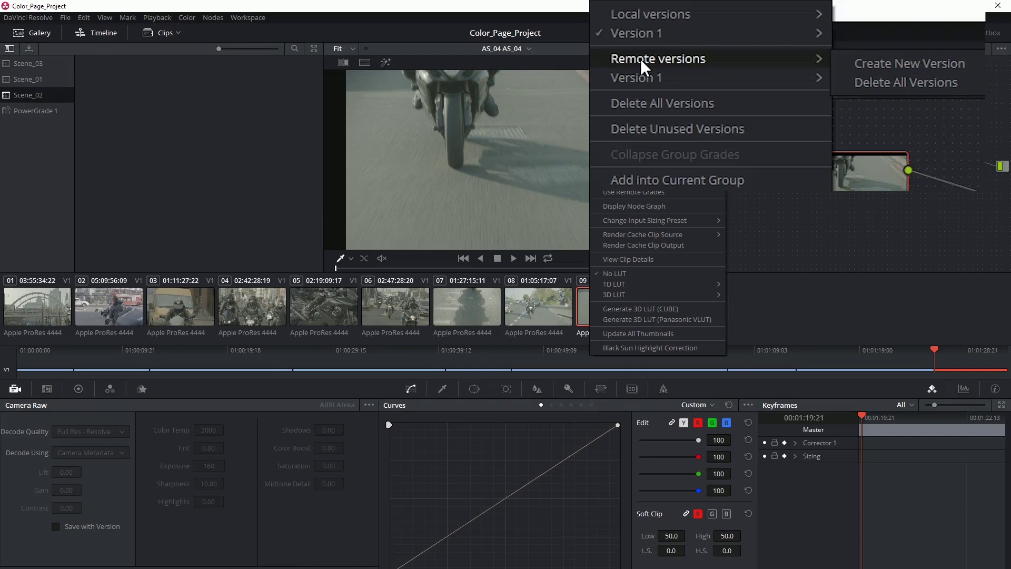
{"action": "mouse_move", "coordinate": [692, 29]}
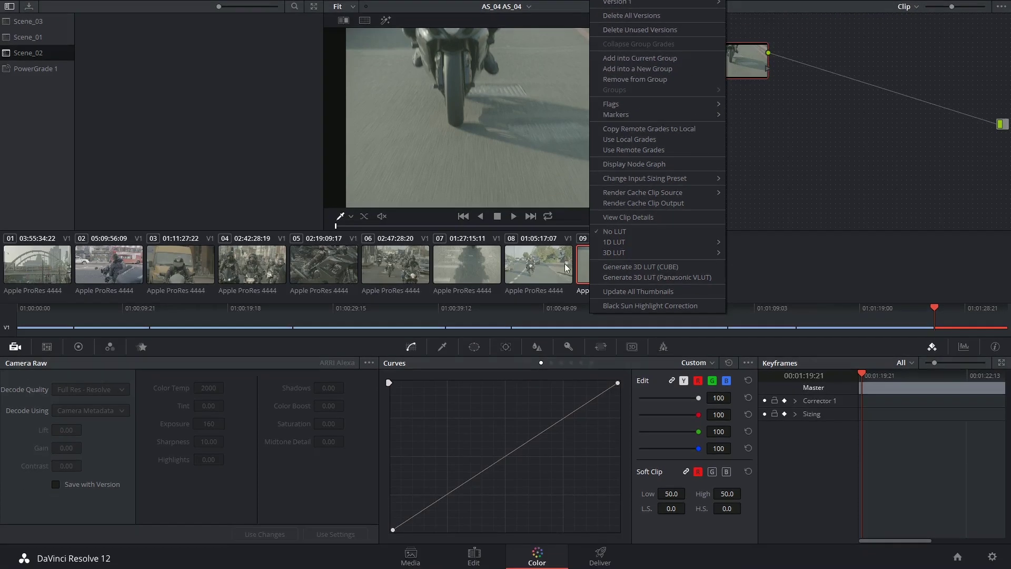
Add shadow and highlight points to clip 09's curve, forming an S-curve with contrast 1.164.
{"action": "left_click", "coordinate": [604, 278]}
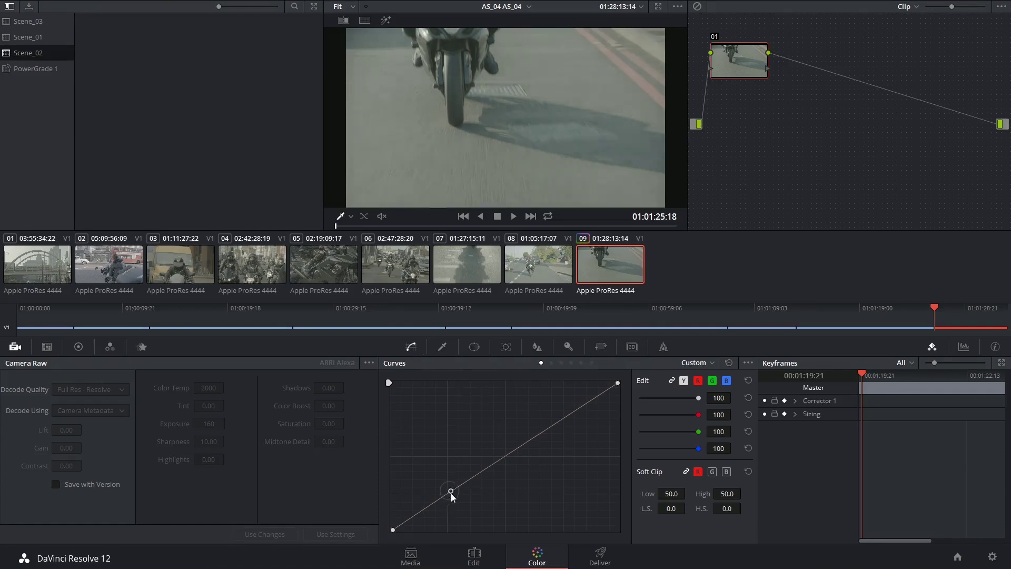
{"action": "left_click_drag", "start_coordinate": [451, 492], "coordinate": [452, 508]}
{"action": "left_click_drag", "start_coordinate": [526, 454], "coordinate": [523, 431]}
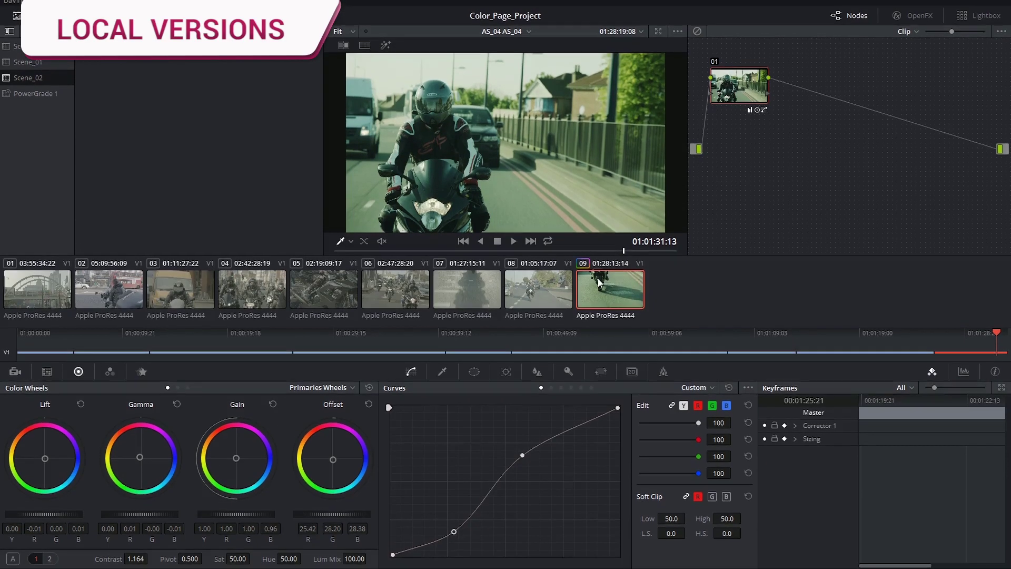
Start a new local version for clip 09 from Local versions > Create New Version.
{"action": "right_click", "coordinate": [599, 283]}
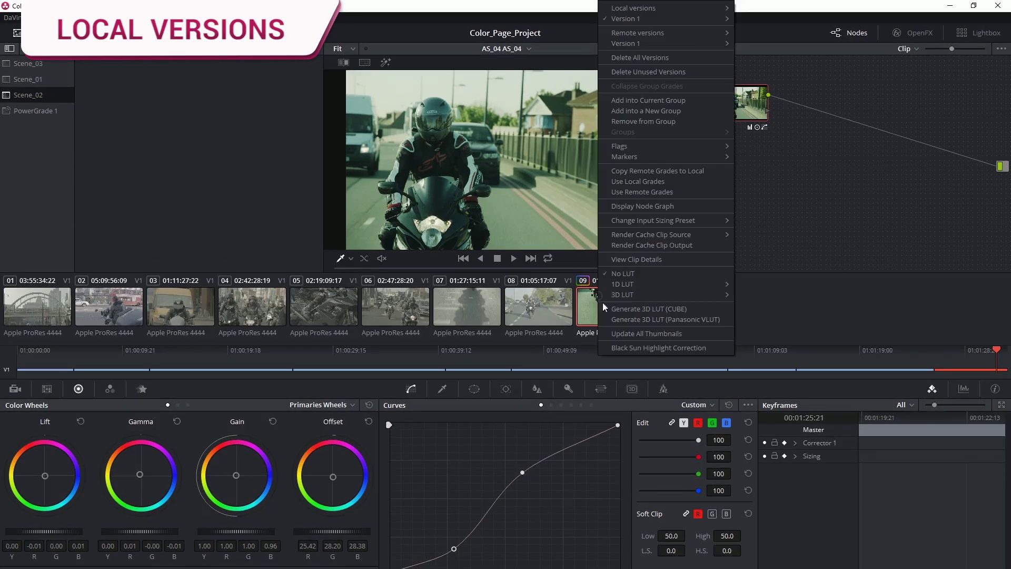
{"action": "mouse_move", "coordinate": [685, 0]}
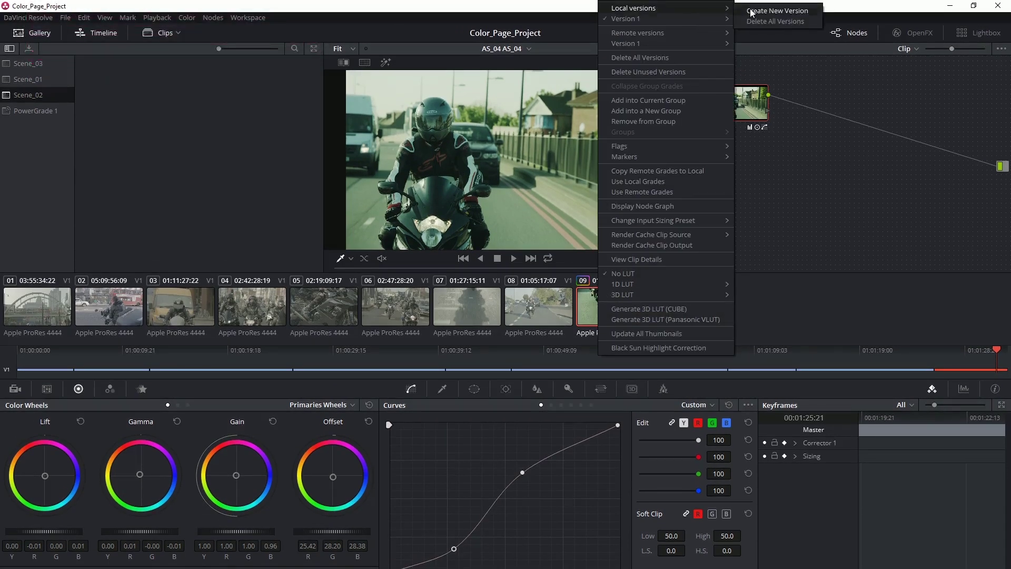
{"action": "left_click", "coordinate": [750, 11]}
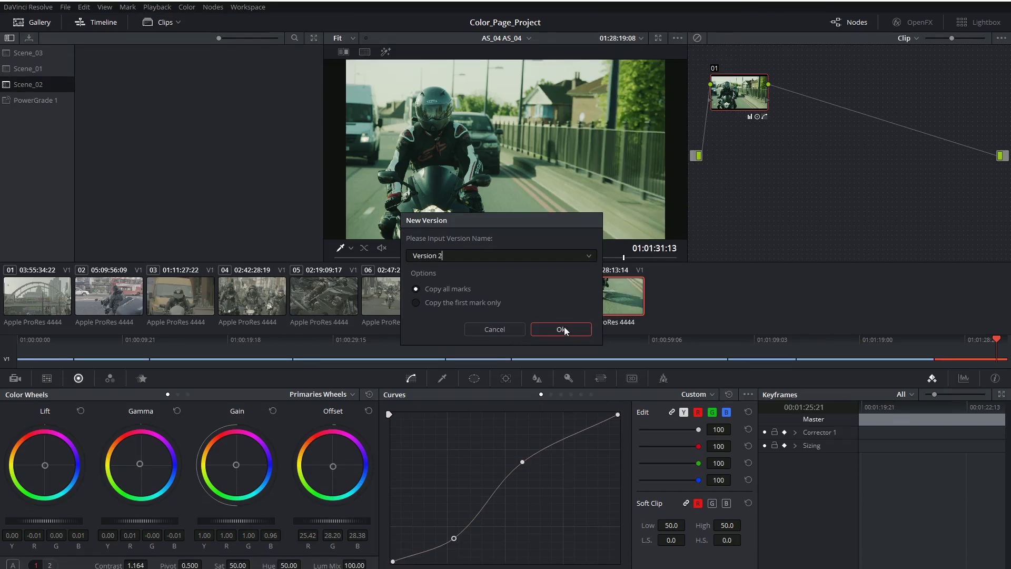
Confirm local Version 2, reset the primaries and shift Offset toward blue to 20.50/25.42/31.62.
{"action": "left_click", "coordinate": [560, 339]}
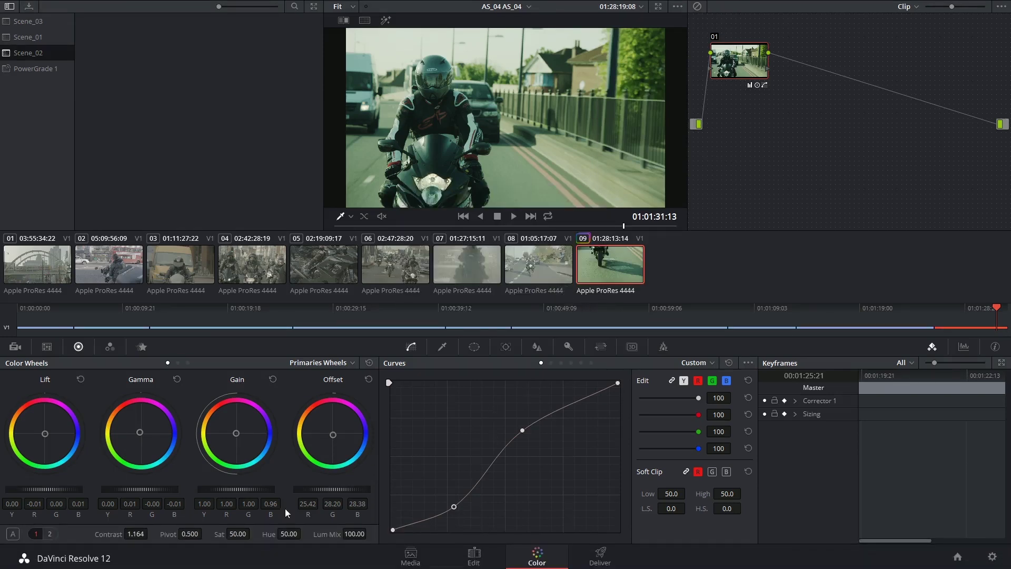
{"action": "left_click", "coordinate": [369, 363]}
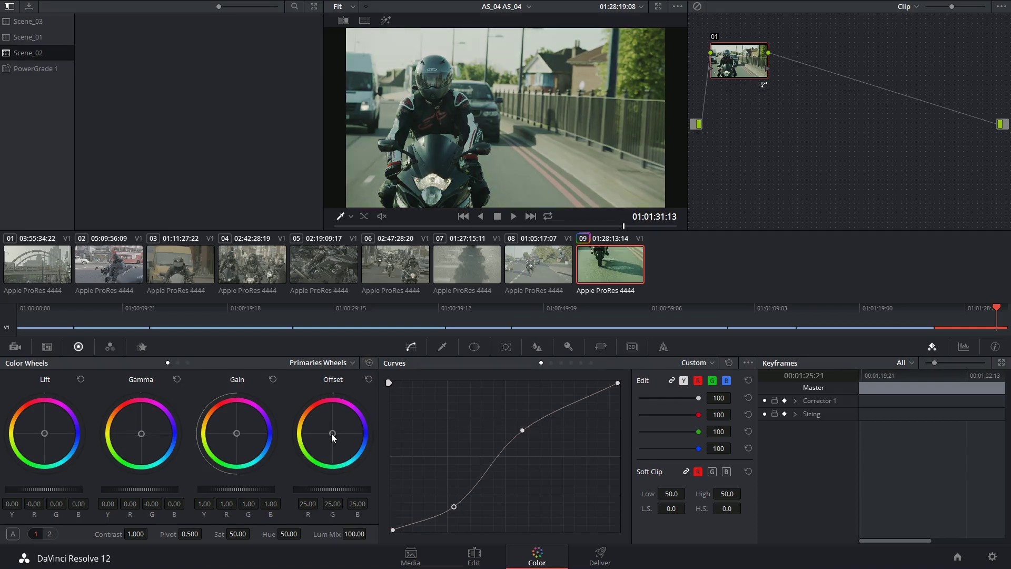
{"action": "left_click_drag", "start_coordinate": [331, 434], "coordinate": [340, 441]}
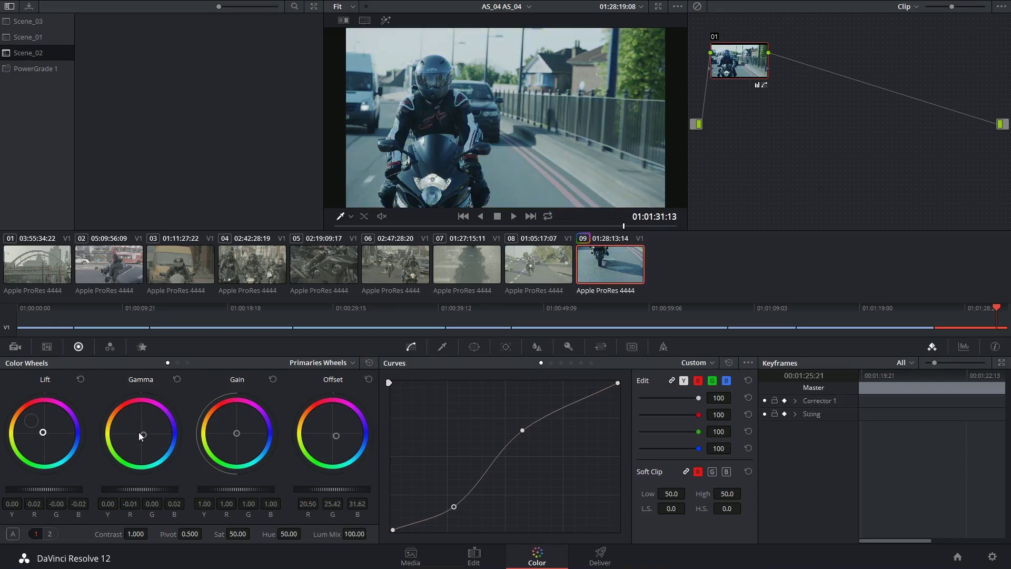
{"action": "right_click", "coordinate": [611, 266]}
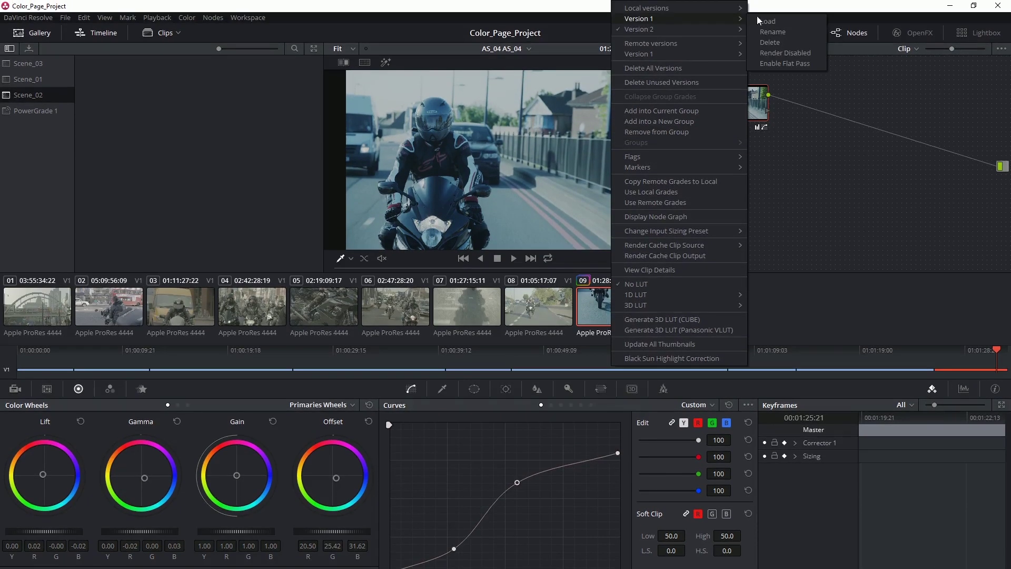
{"action": "left_click", "coordinate": [766, 22]}
{"action": "right_click", "coordinate": [604, 312]}
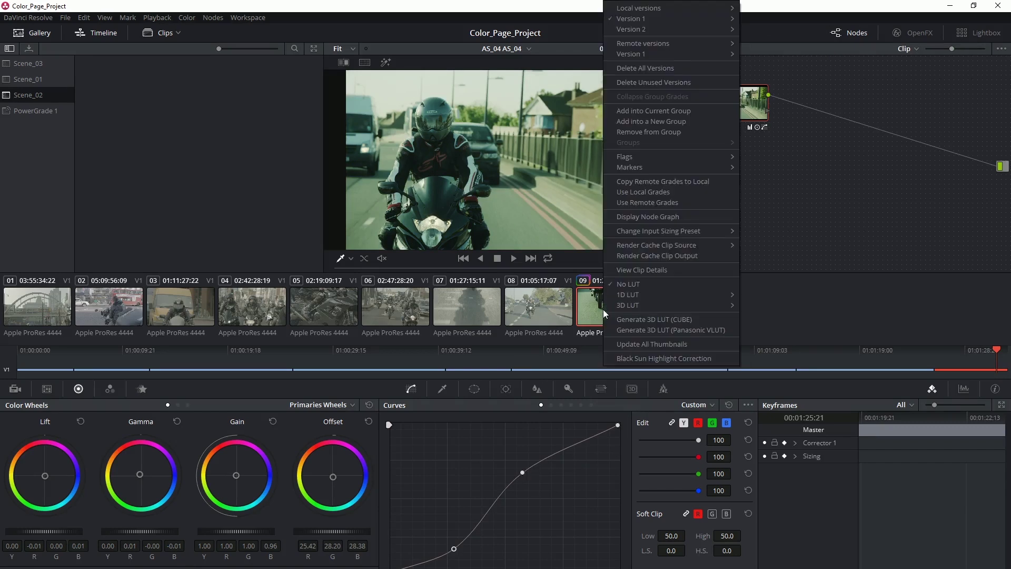
{"action": "mouse_move", "coordinate": [663, 18]}
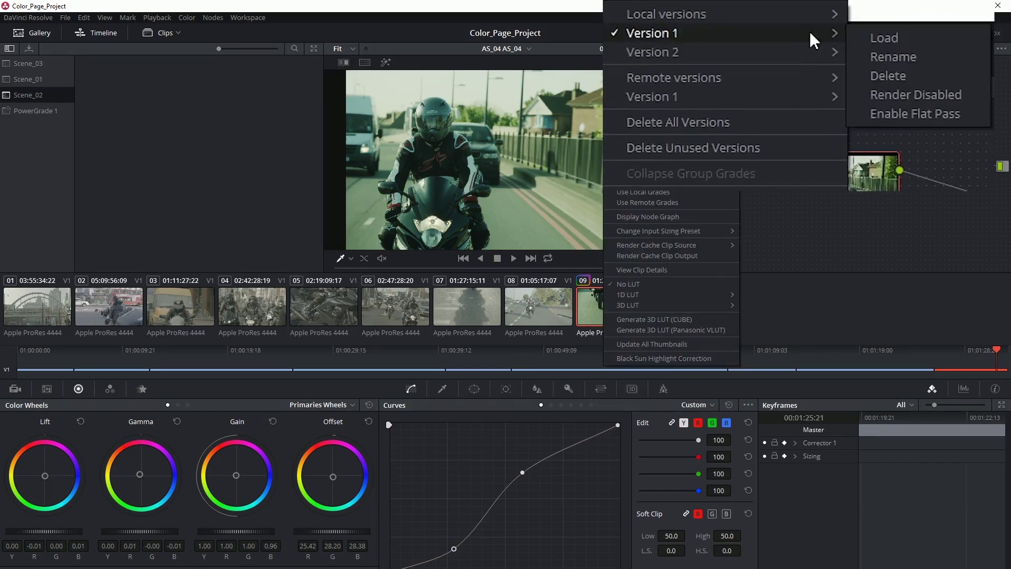
{"action": "mouse_move", "coordinate": [823, 46]}
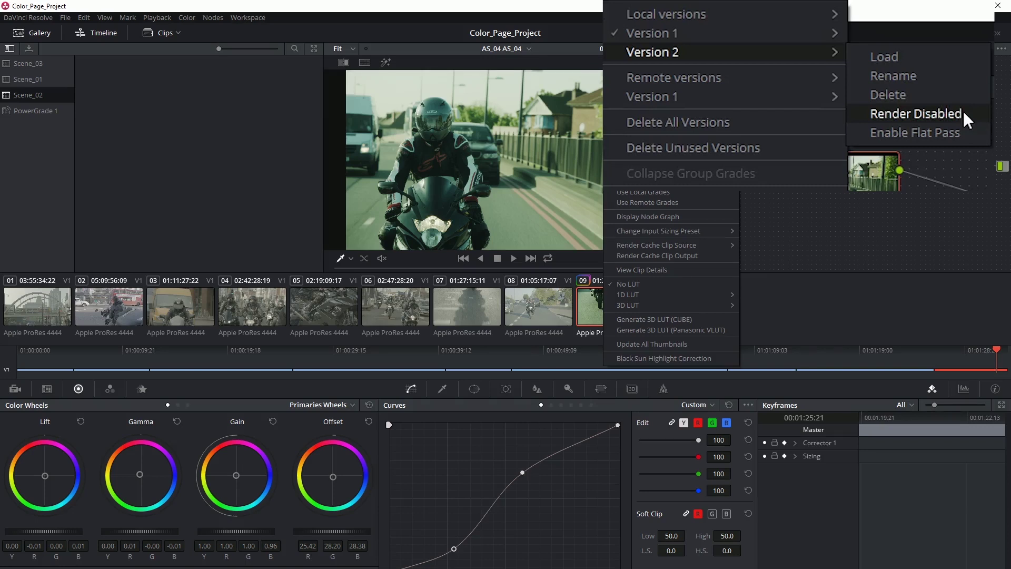
{"action": "left_click", "coordinate": [169, 11]}
{"action": "left_click", "coordinate": [158, 17]}
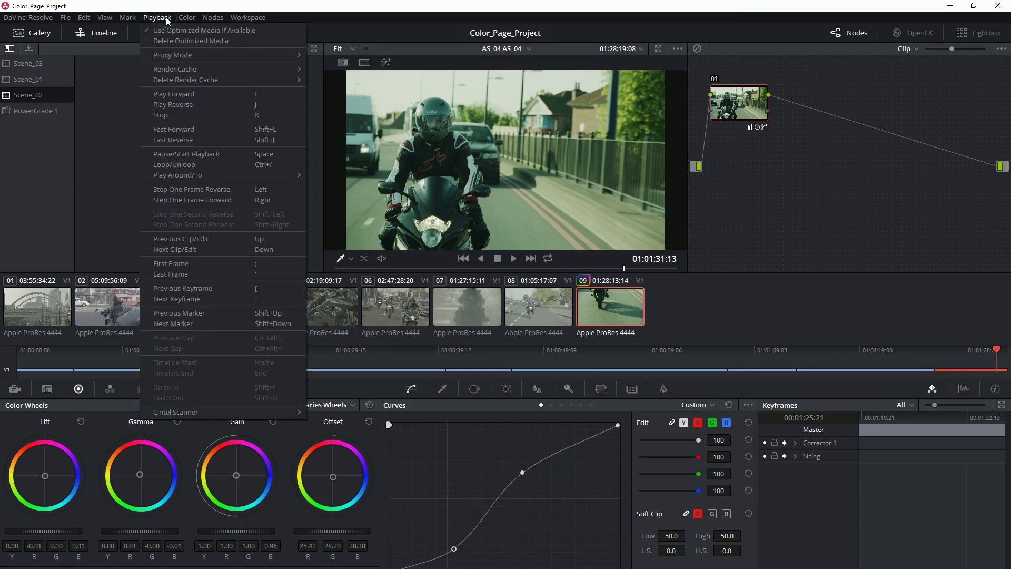
{"action": "right_click", "coordinate": [606, 305]}
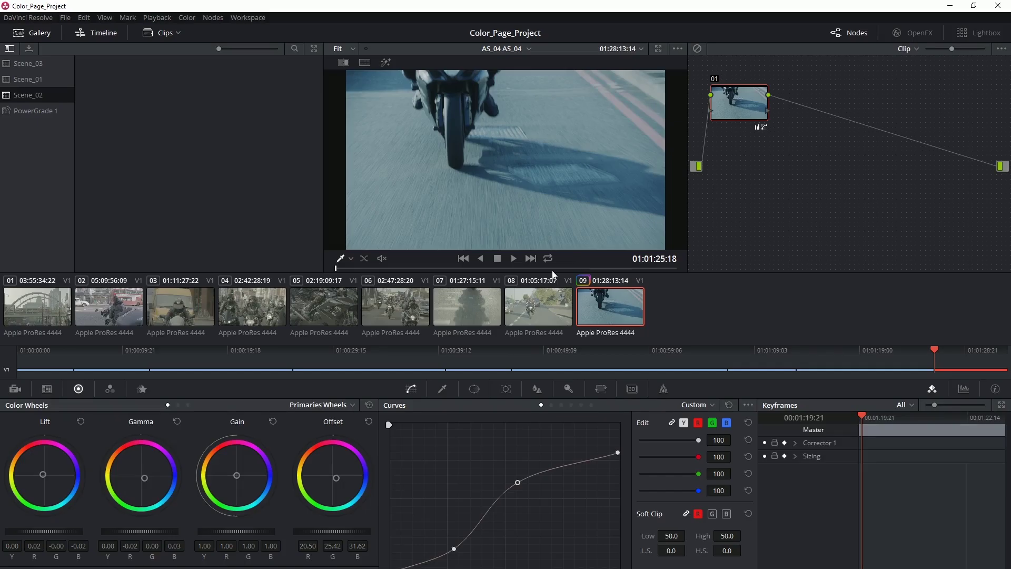
{"action": "right_click", "coordinate": [607, 300]}
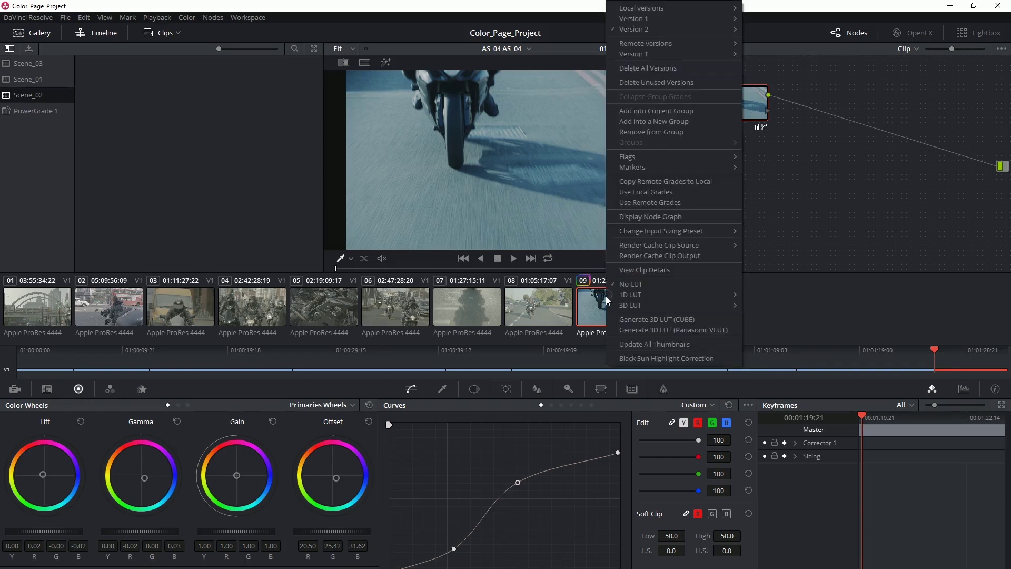
{"action": "mouse_move", "coordinate": [707, 19]}
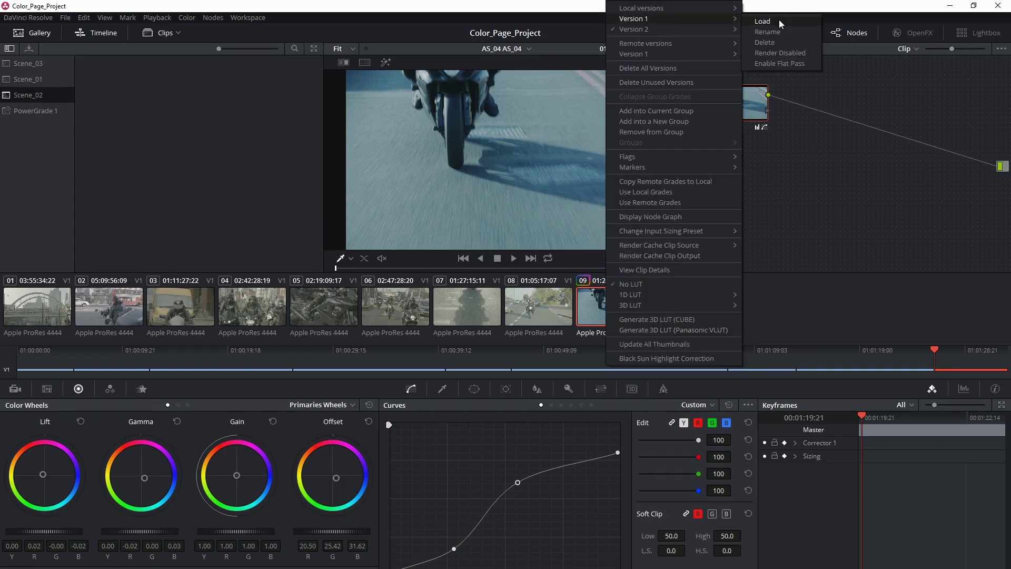
{"action": "left_click", "coordinate": [592, 303]}
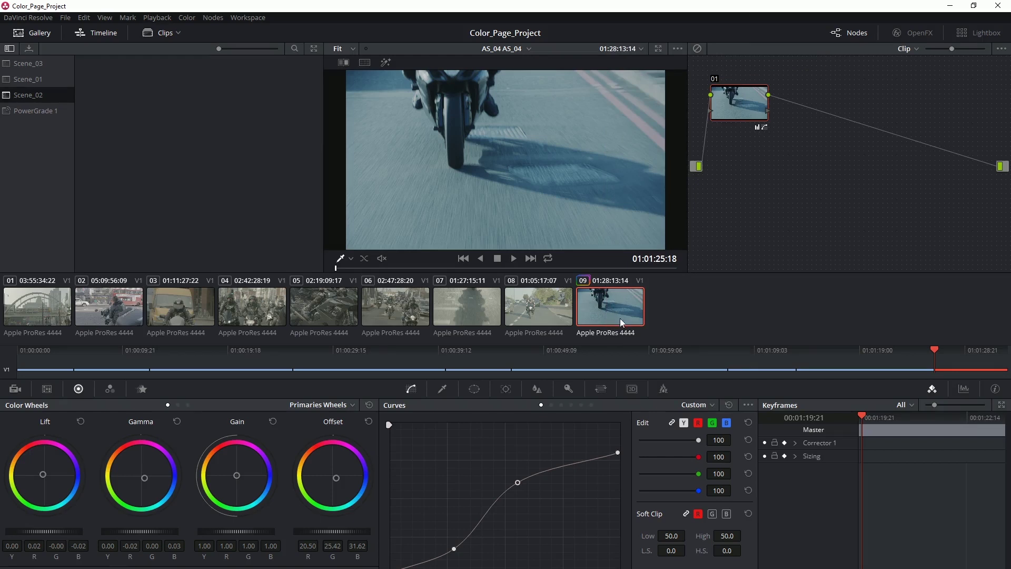
{"action": "left_click", "coordinate": [529, 307]}
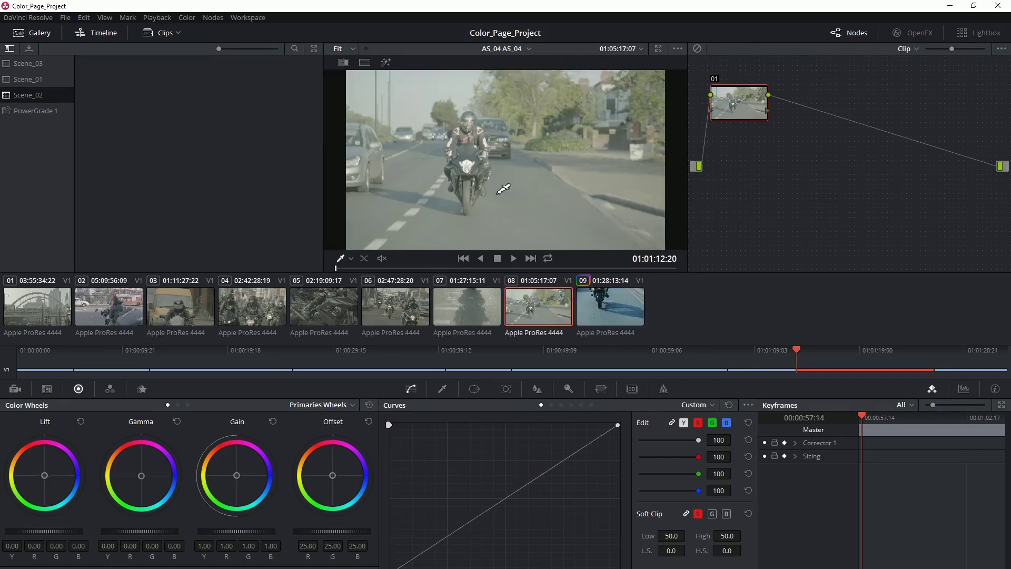
{"action": "right_click", "coordinate": [536, 305]}
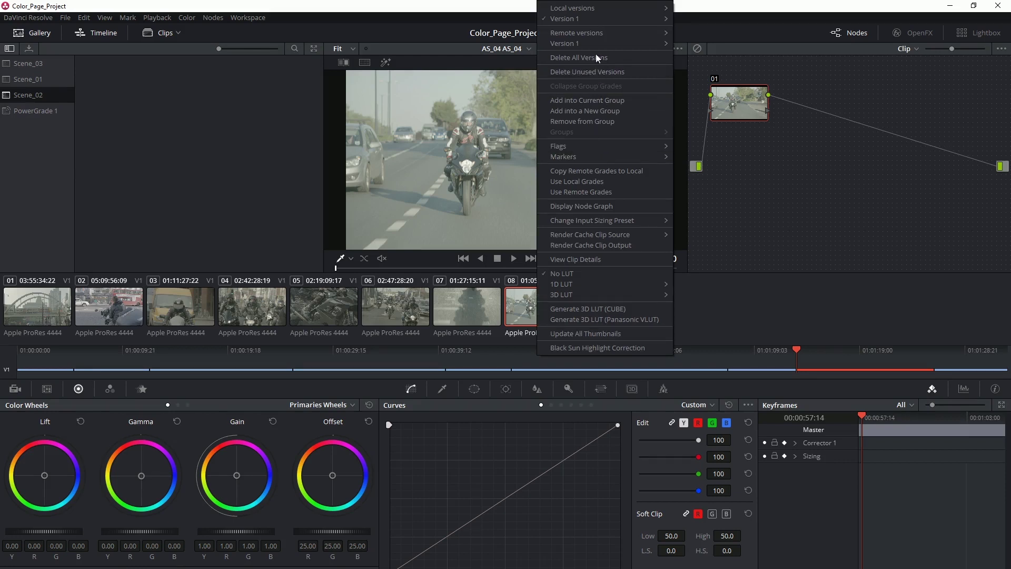
{"action": "mouse_move", "coordinate": [612, 18]}
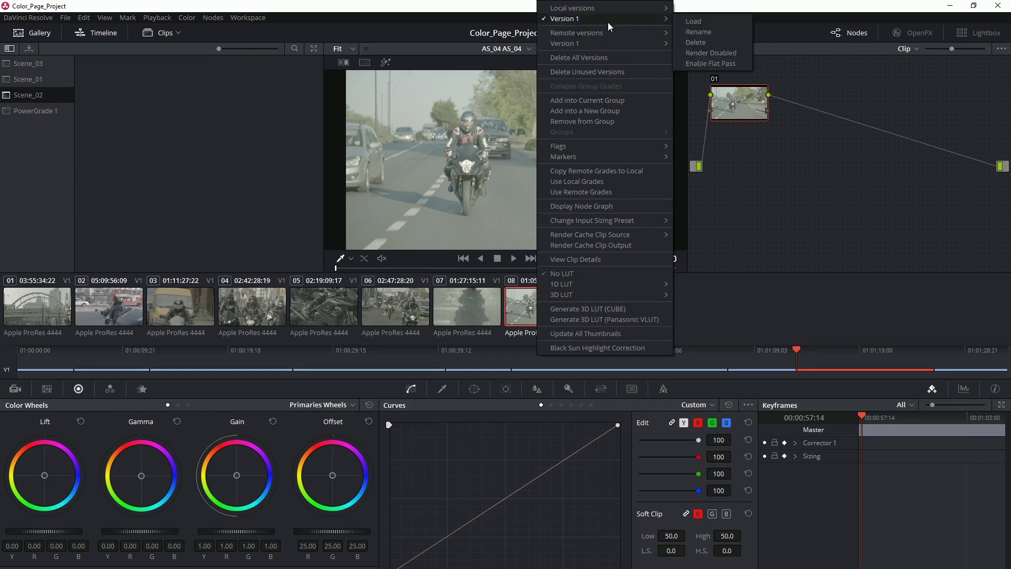
{"action": "left_click", "coordinate": [516, 298]}
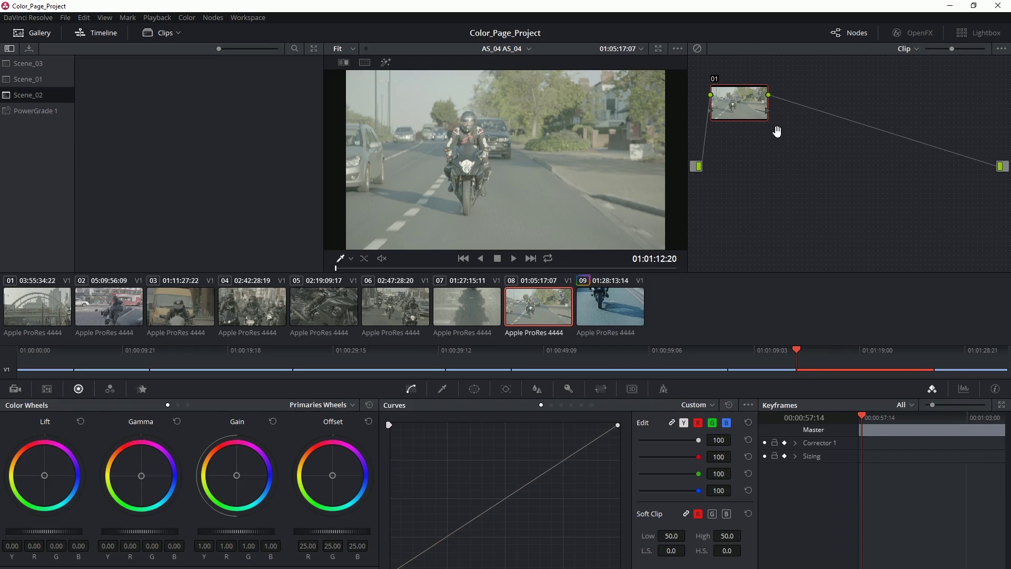
{"action": "left_click", "coordinate": [616, 305]}
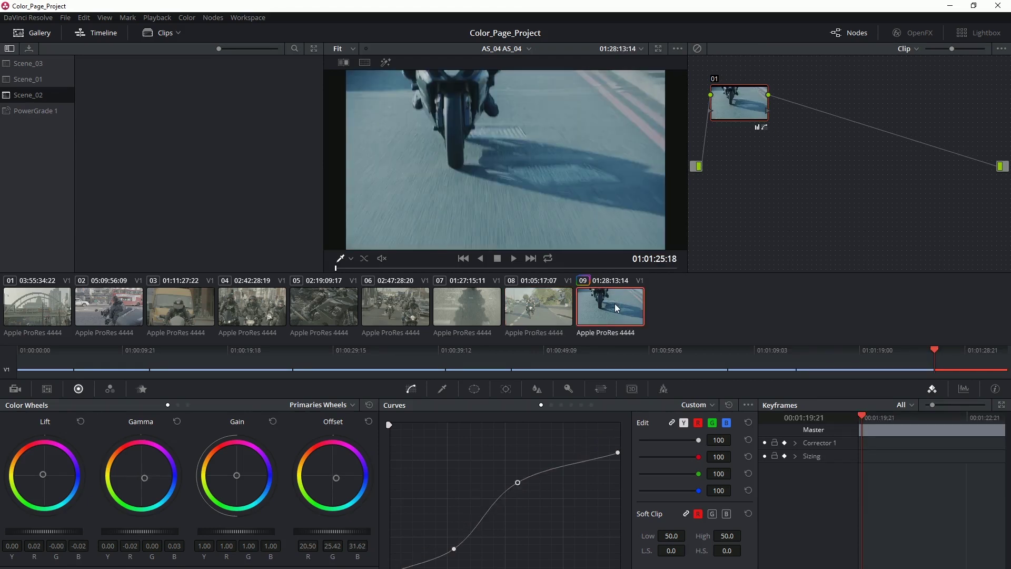
Step through clips 08 and 07, then return to clip 09 and view its Remote versions submenu.
{"action": "left_click", "coordinate": [544, 312]}
{"action": "key", "text": "Up"}
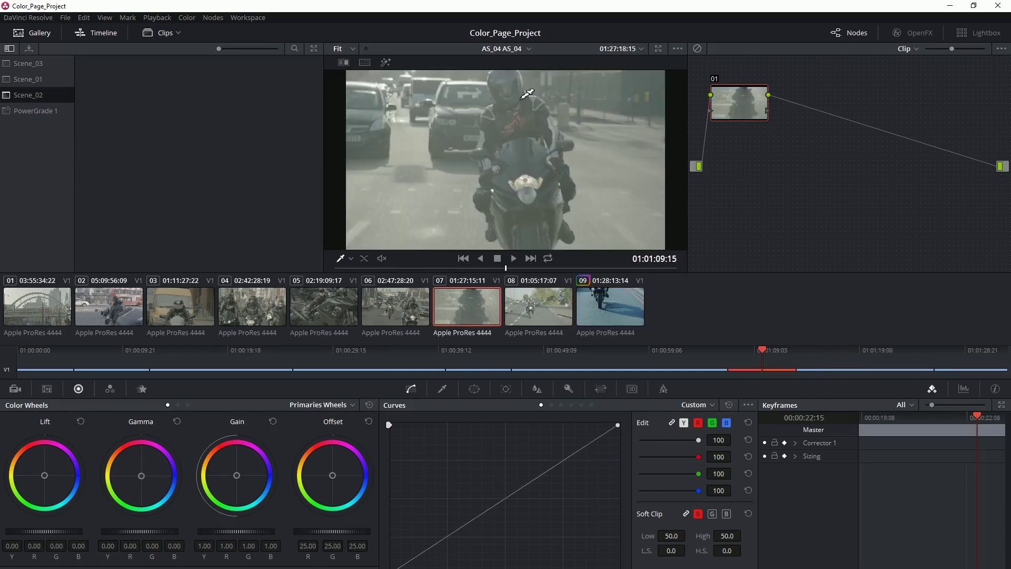
{"action": "left_click", "coordinate": [608, 313]}
{"action": "right_click", "coordinate": [624, 302]}
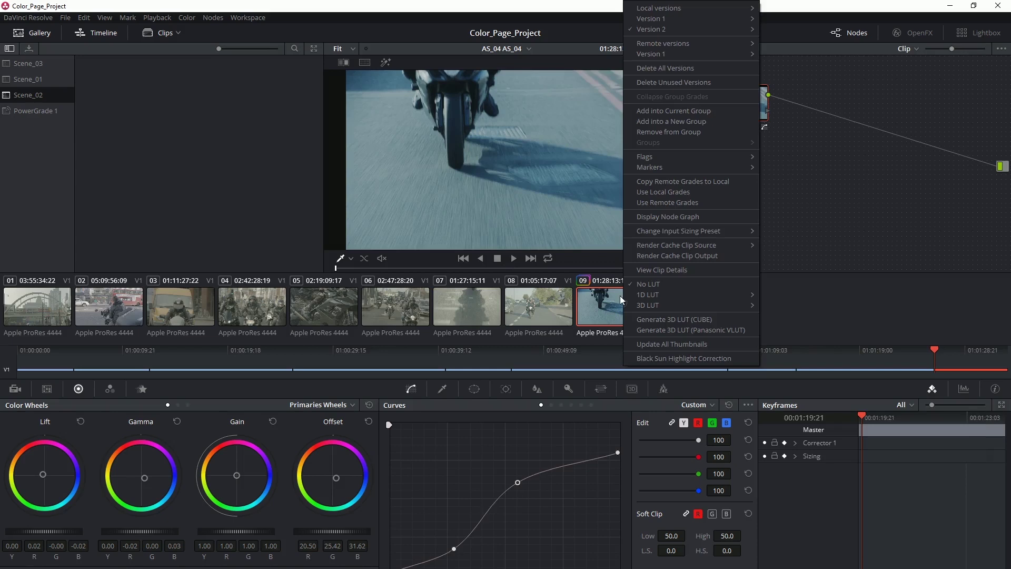
{"action": "mouse_move", "coordinate": [695, 78]}
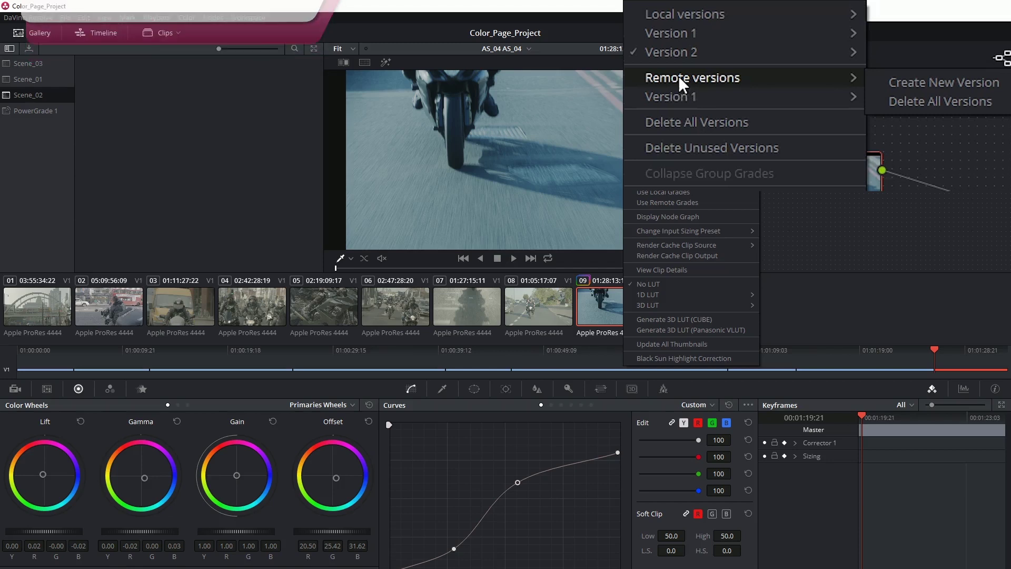
Switch clip 09 to Use Remote Grades, showing ungraded footage with a flat curve and offset 25.00.
{"action": "left_click", "coordinate": [603, 305]}
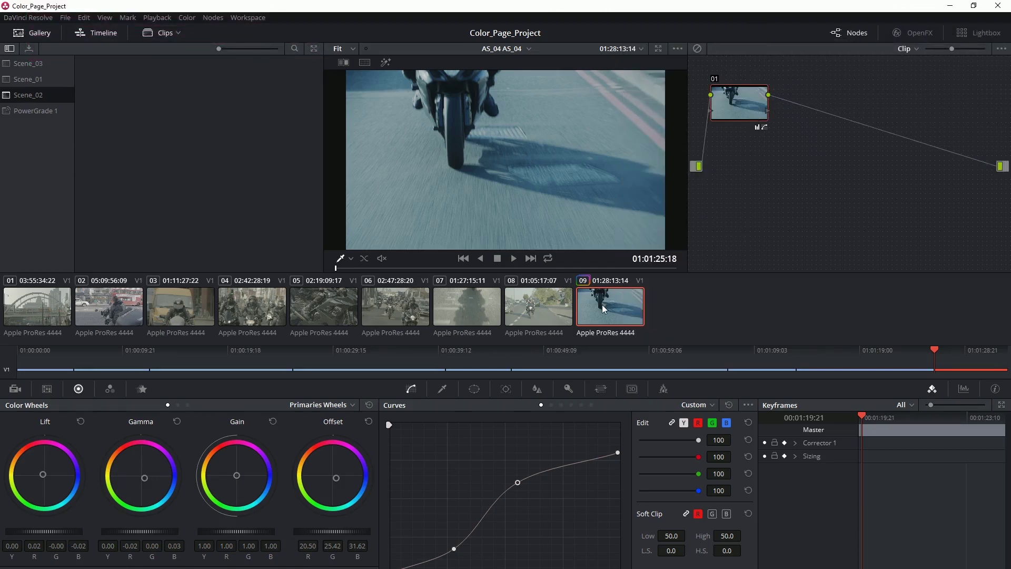
{"action": "right_click", "coordinate": [603, 305]}
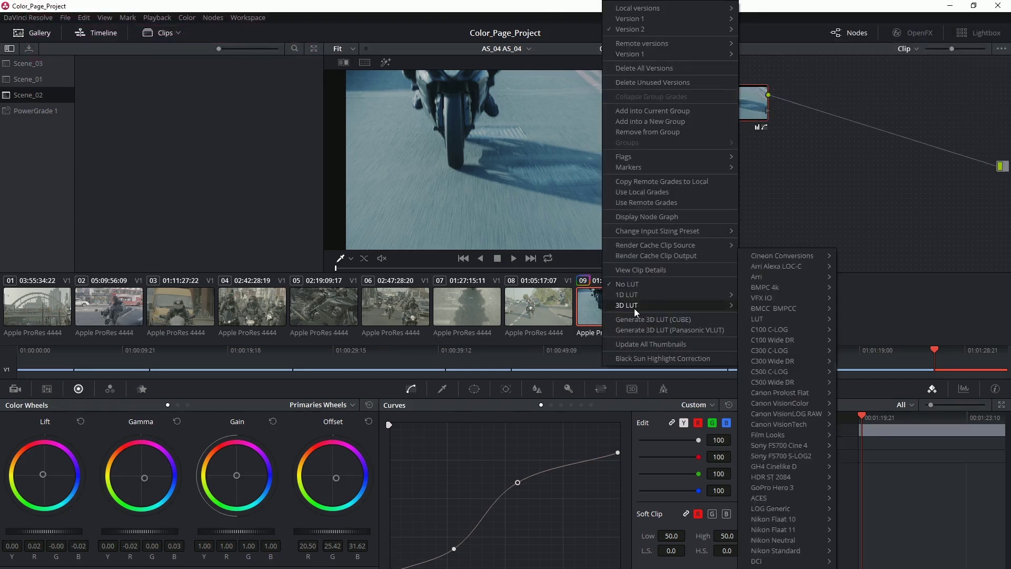
{"action": "mouse_move", "coordinate": [653, 43]}
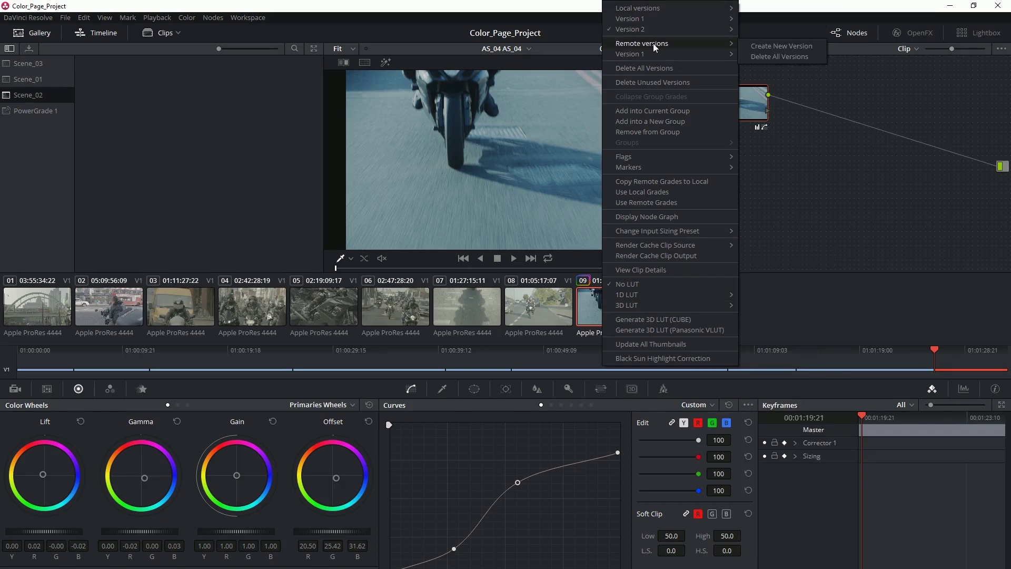
{"action": "left_click", "coordinate": [692, 211]}
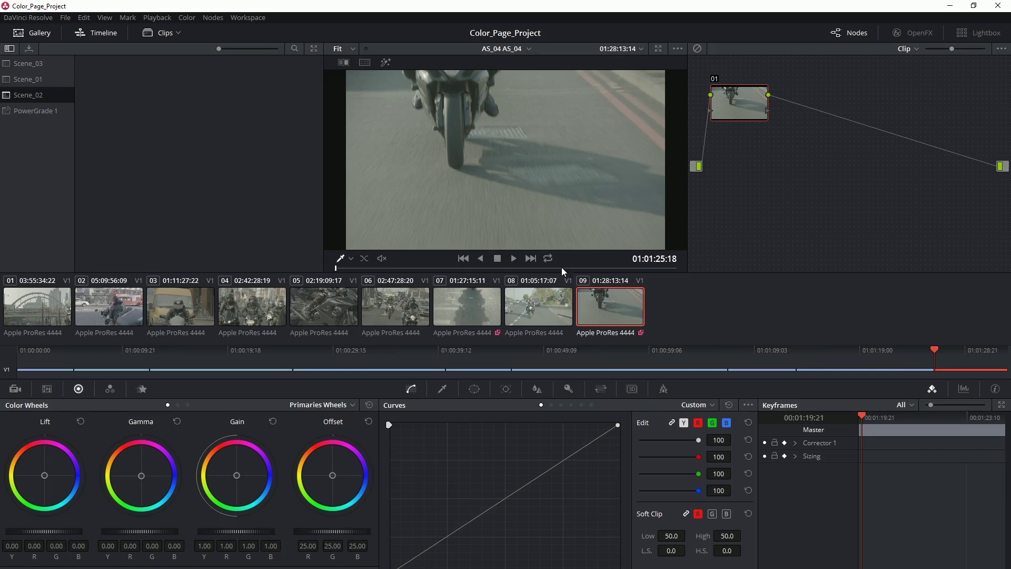
Load clip 09's local Version 2 and copy its teal grade.
{"action": "right_click", "coordinate": [609, 301]}
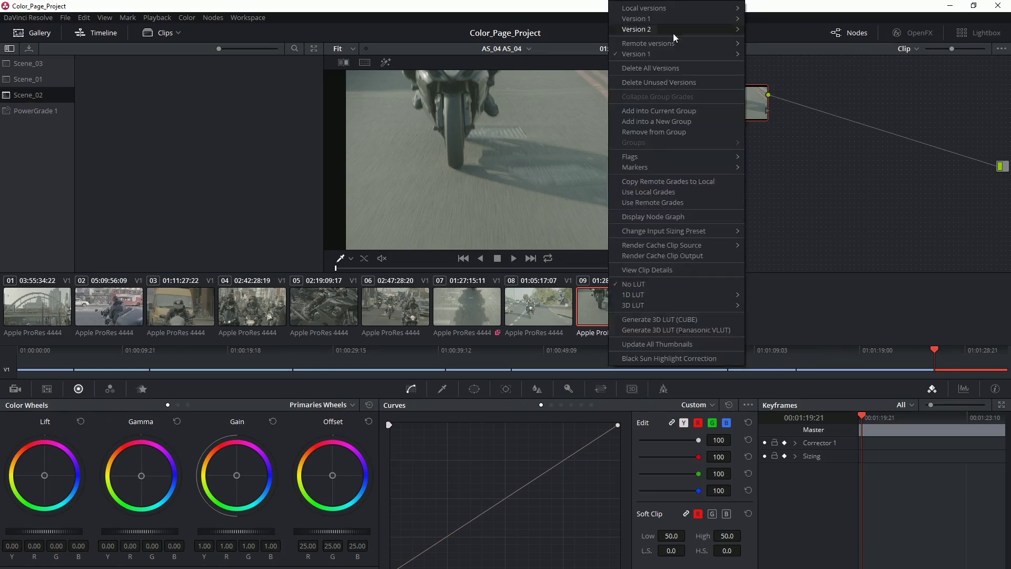
{"action": "mouse_move", "coordinate": [686, 32]}
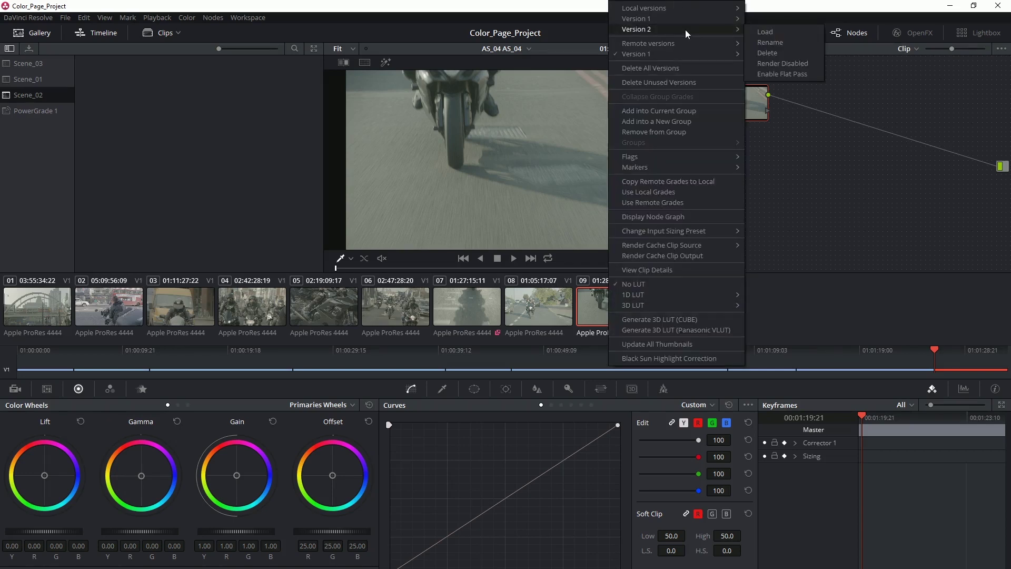
{"action": "left_click", "coordinate": [768, 32]}
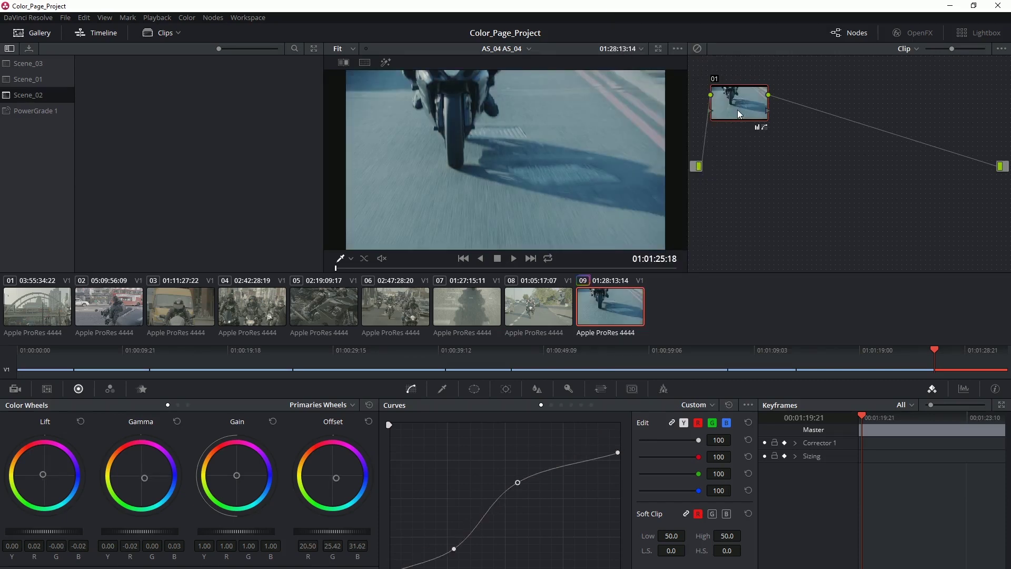
{"action": "key", "text": "ctrl+c"}
Switch clip 09 back to remote grades and paste the teal grade, sharing it with clip 07.
{"action": "right_click", "coordinate": [602, 305]}
{"action": "left_click", "coordinate": [647, 200]}
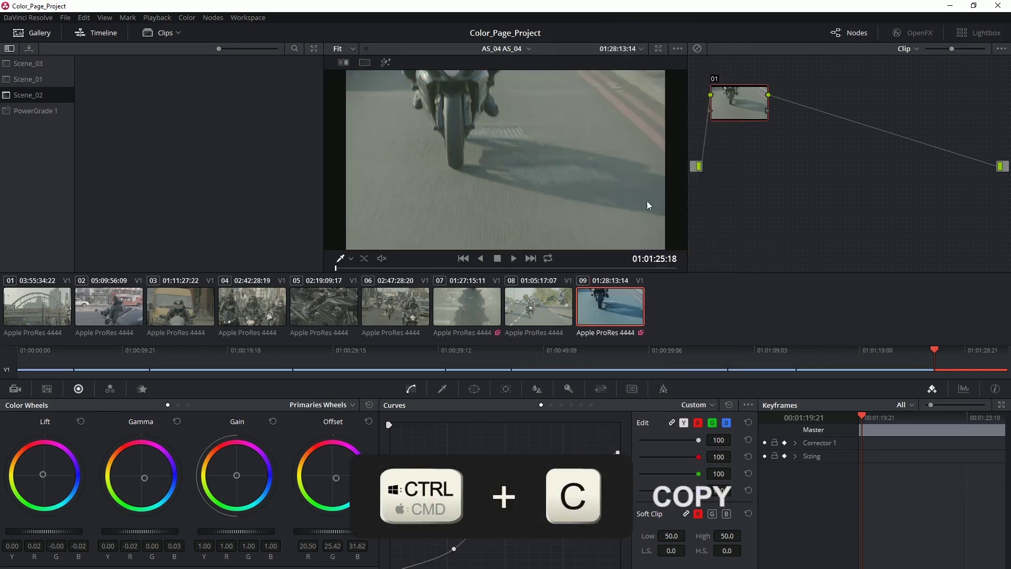
{"action": "key", "text": "ctrl+v"}
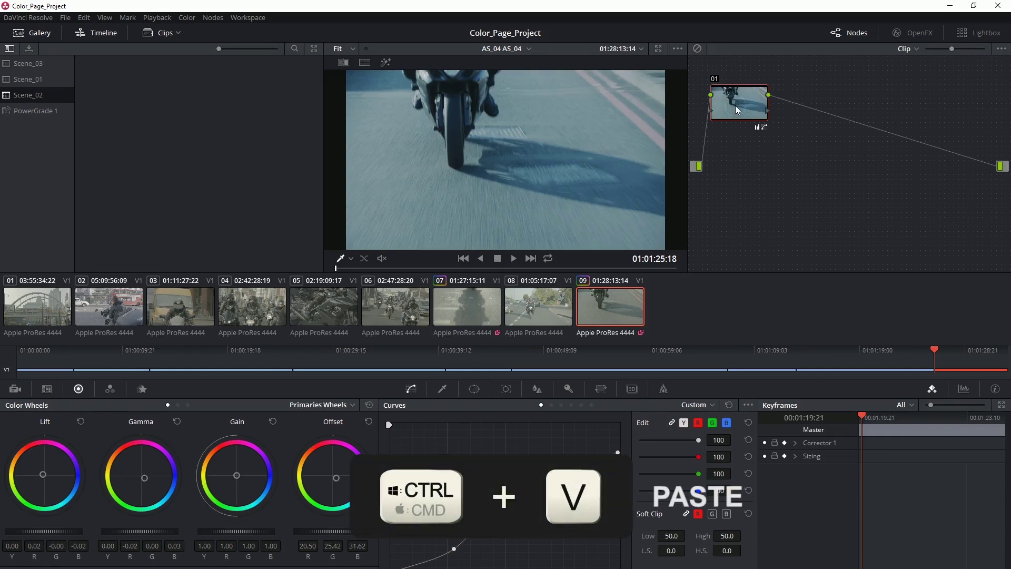
{"action": "left_click_drag", "start_coordinate": [735, 105], "coordinate": [728, 135]}
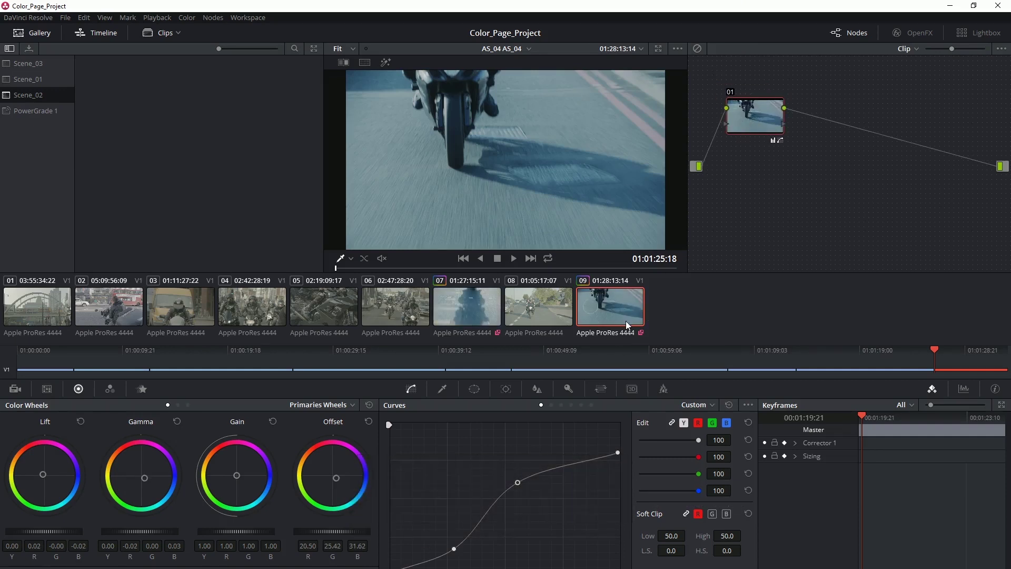
{"action": "left_click", "coordinate": [461, 301]}
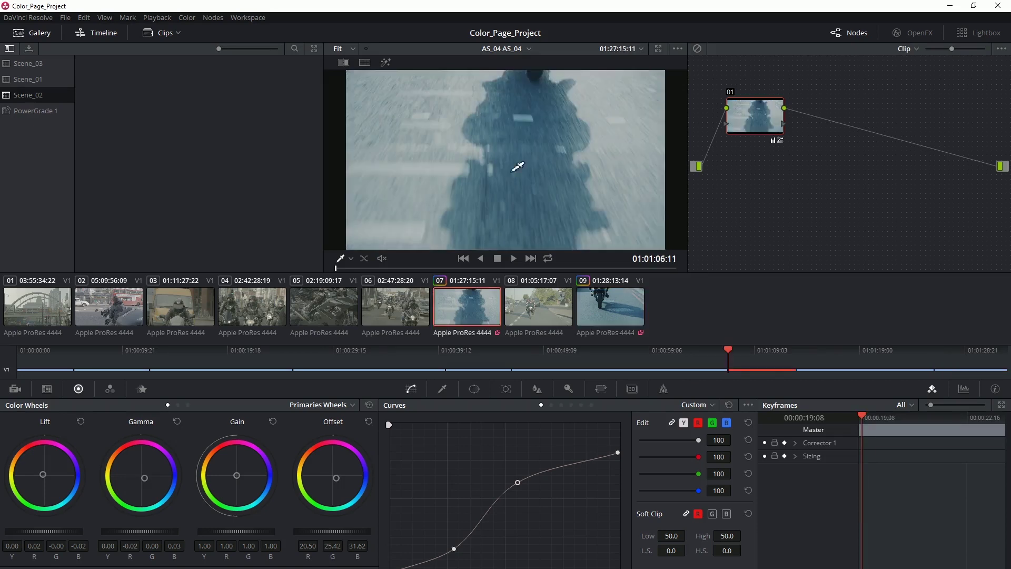
{"action": "mouse_move", "coordinate": [406, 268]}
{"action": "left_mouse_down"}
{"action": "mouse_move", "coordinate": [640, 268]}
{"action": "mouse_move", "coordinate": [403, 269]}
{"action": "left_mouse_up"}
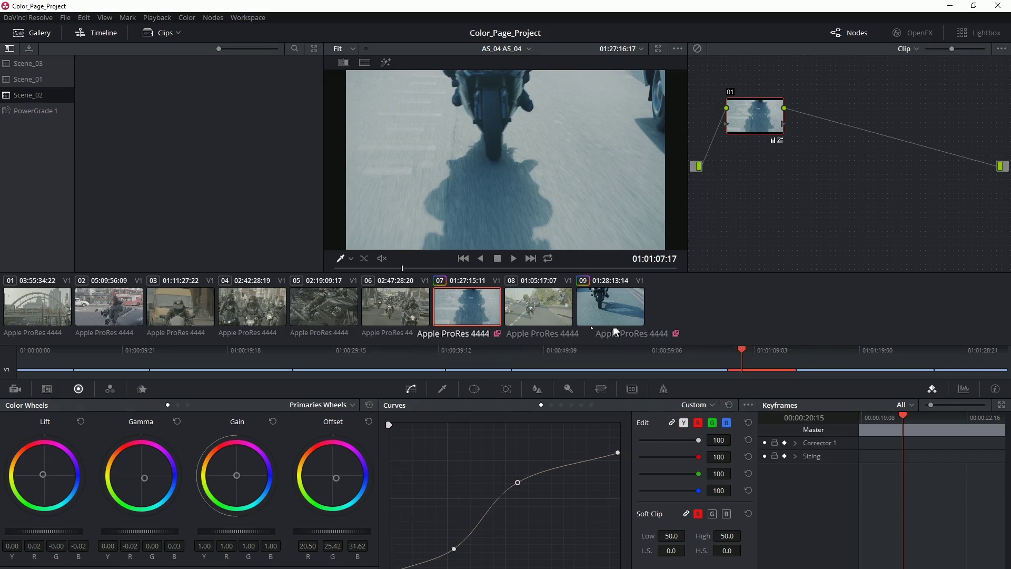
{"action": "left_click", "coordinate": [615, 309]}
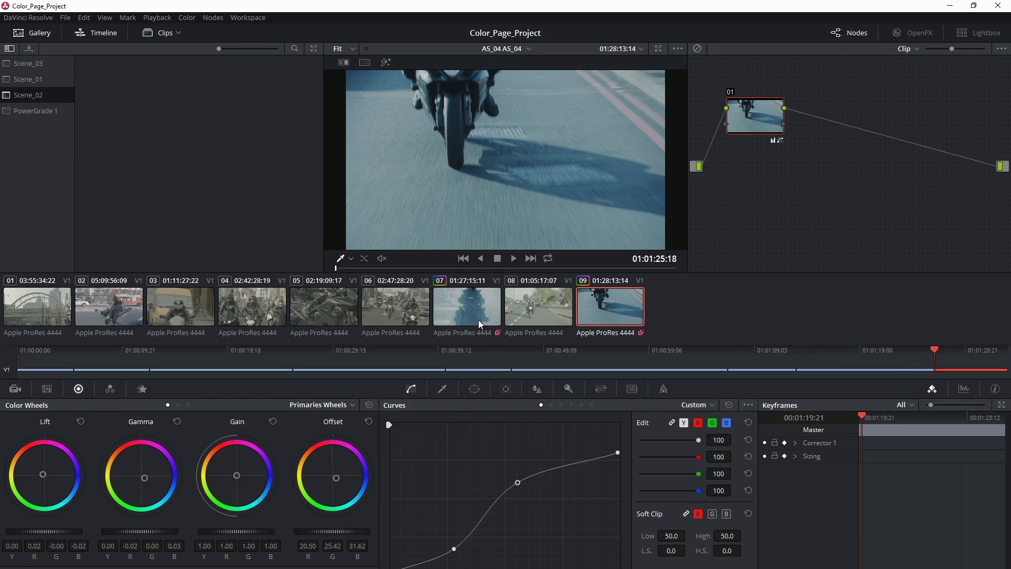
{"action": "left_click", "coordinate": [479, 323]}
{"action": "left_click", "coordinate": [611, 308]}
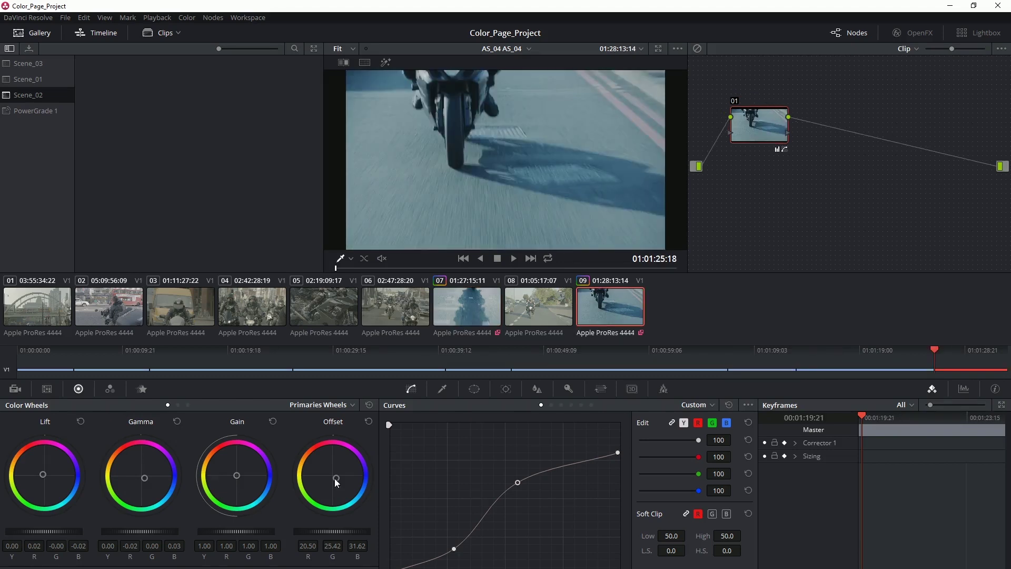
Darken the shared remote grade: Offset 22.95/25.01/25.90, Gain green 0.94, lower curve point pulled down.
{"action": "left_click_drag", "start_coordinate": [334, 478], "coordinate": [303, 465]}
{"action": "mouse_move", "coordinate": [236, 476]}
{"action": "left_mouse_down"}
{"action": "mouse_move", "coordinate": [251, 460]}
{"action": "mouse_move", "coordinate": [236, 486]}
{"action": "left_mouse_up"}
{"action": "left_click_drag", "start_coordinate": [454, 549], "coordinate": [461, 563]}
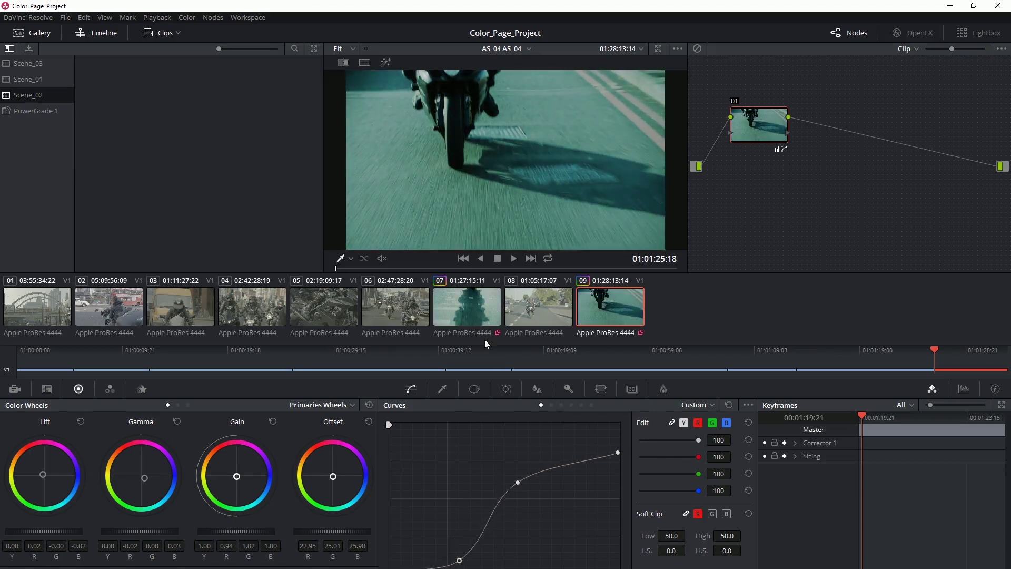
Scrub through clips 07 and 09 to compare the updated shared grade.
{"action": "left_click", "coordinate": [488, 315]}
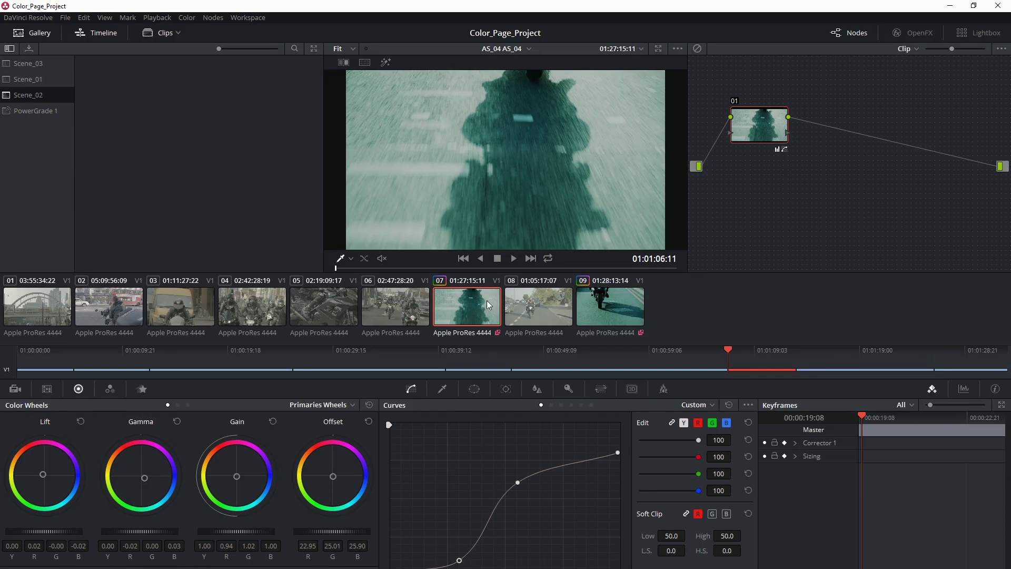
{"action": "left_click", "coordinate": [625, 302]}
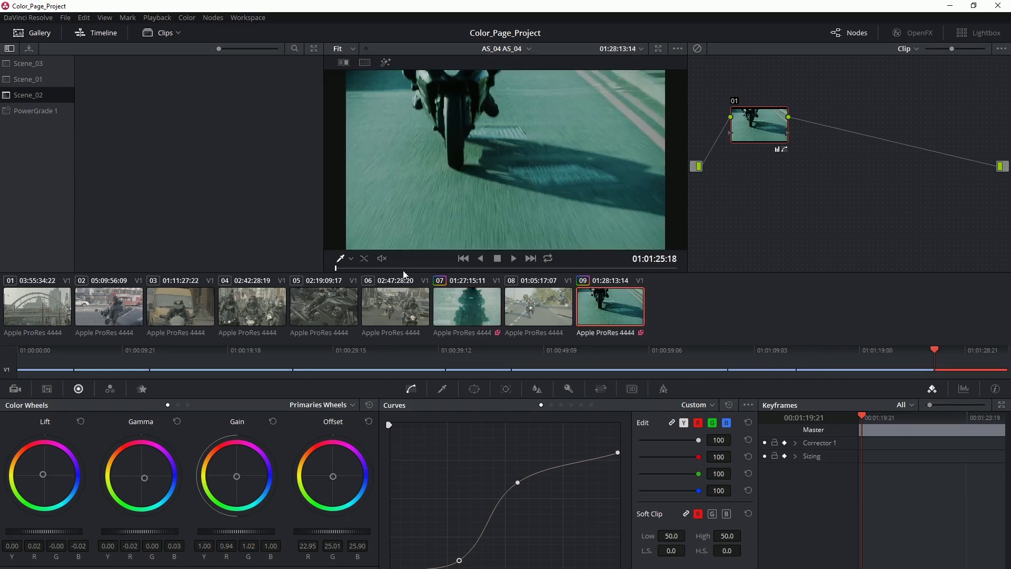
{"action": "left_click_drag", "start_coordinate": [403, 268], "coordinate": [611, 267]}
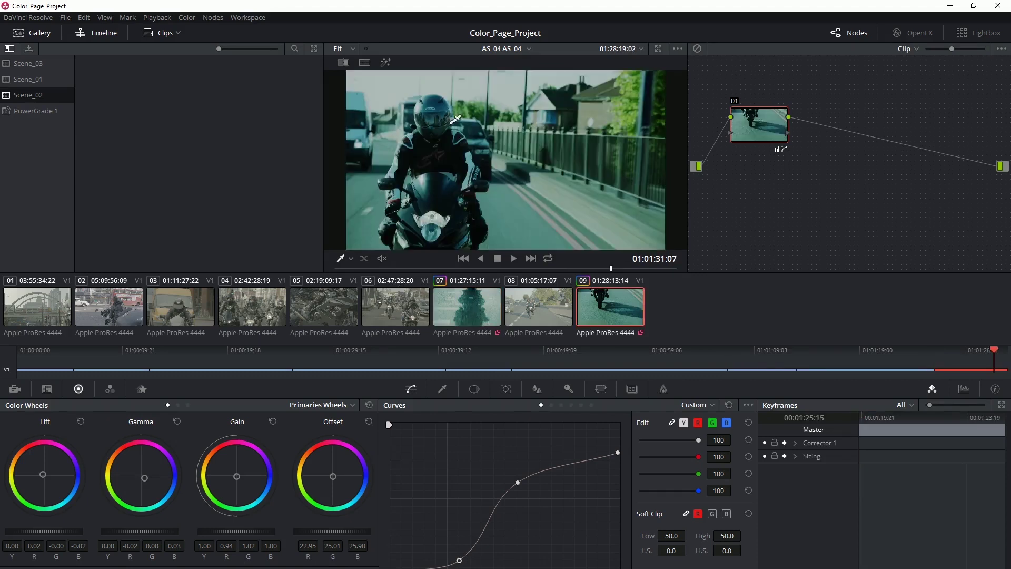
{"action": "left_click", "coordinate": [479, 319]}
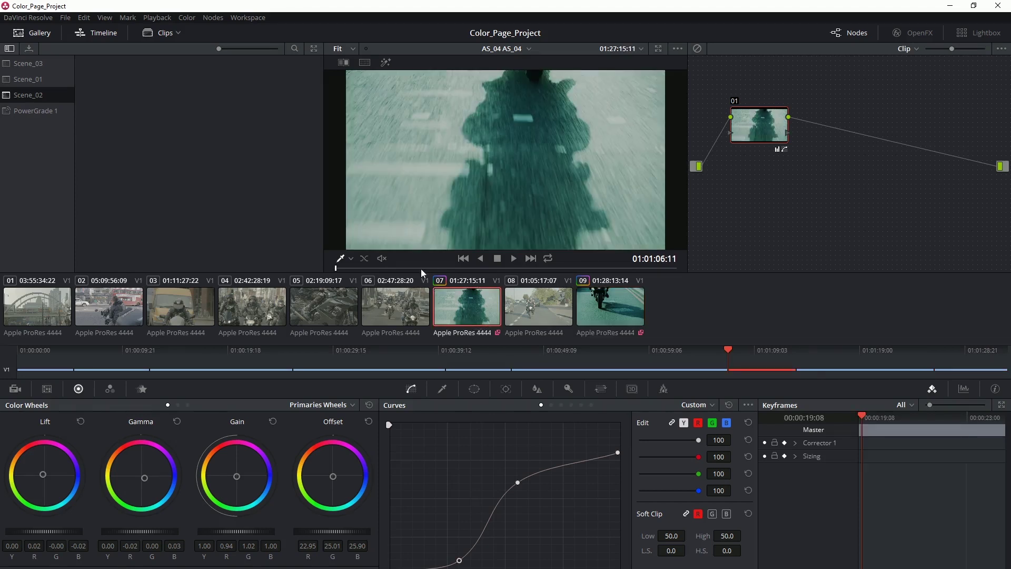
{"action": "left_click_drag", "start_coordinate": [422, 269], "coordinate": [553, 268]}
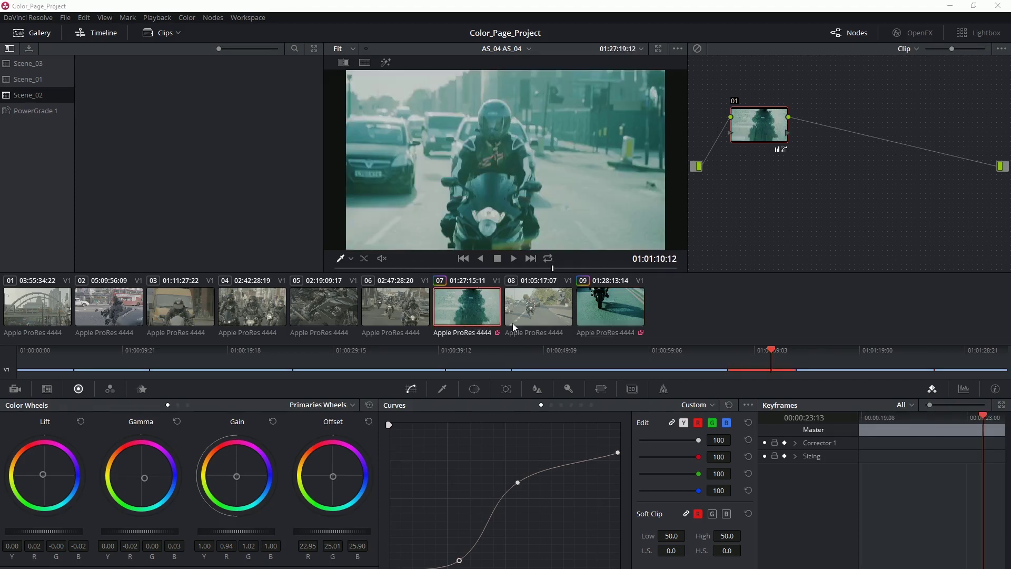
Create remote Version 2 for clip 07 and darken its Offset to 15.40/17.46/18.35.
{"action": "right_click", "coordinate": [470, 305]}
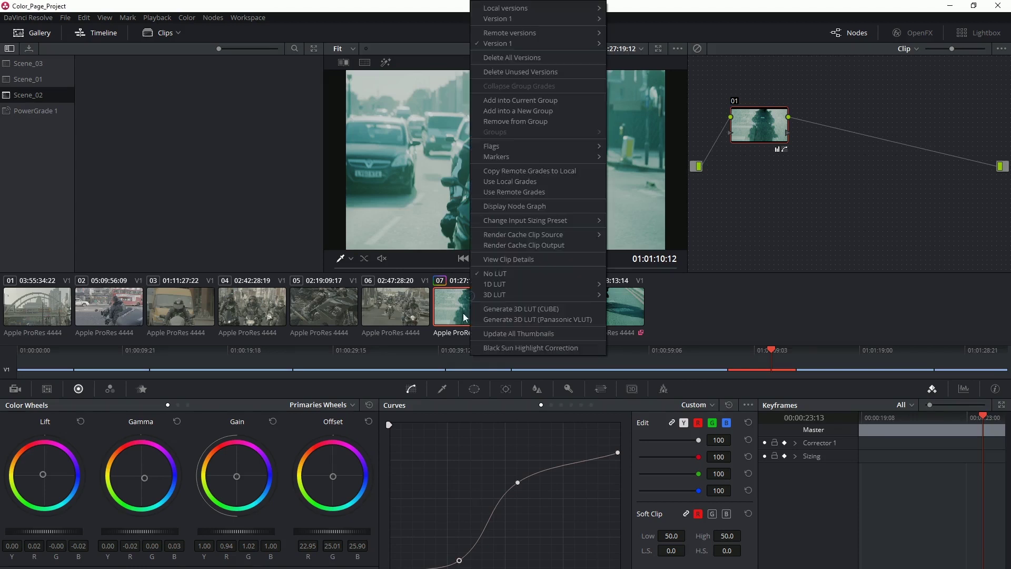
{"action": "mouse_move", "coordinate": [527, 32]}
{"action": "left_click", "coordinate": [651, 34]}
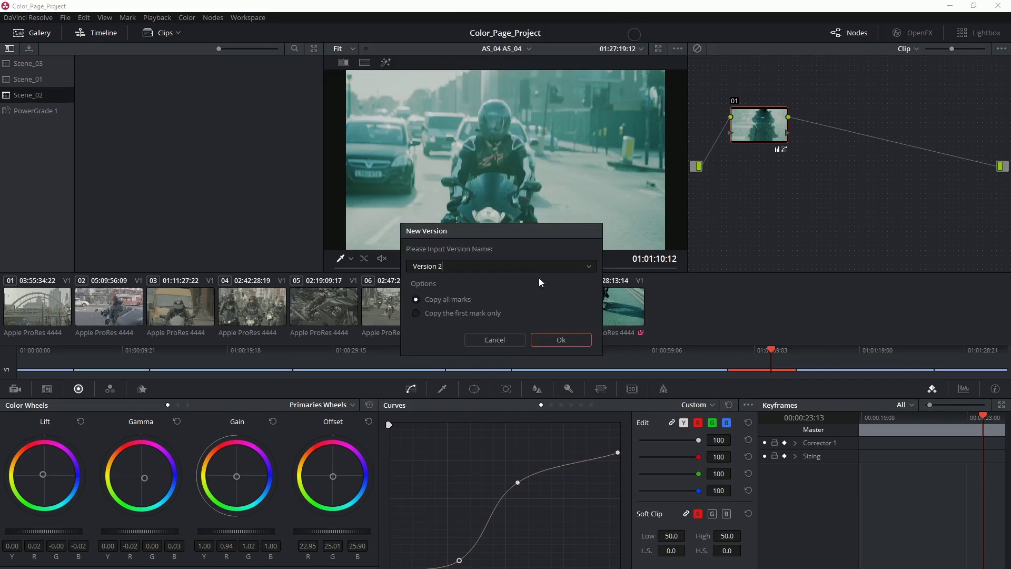
{"action": "left_click", "coordinate": [552, 341]}
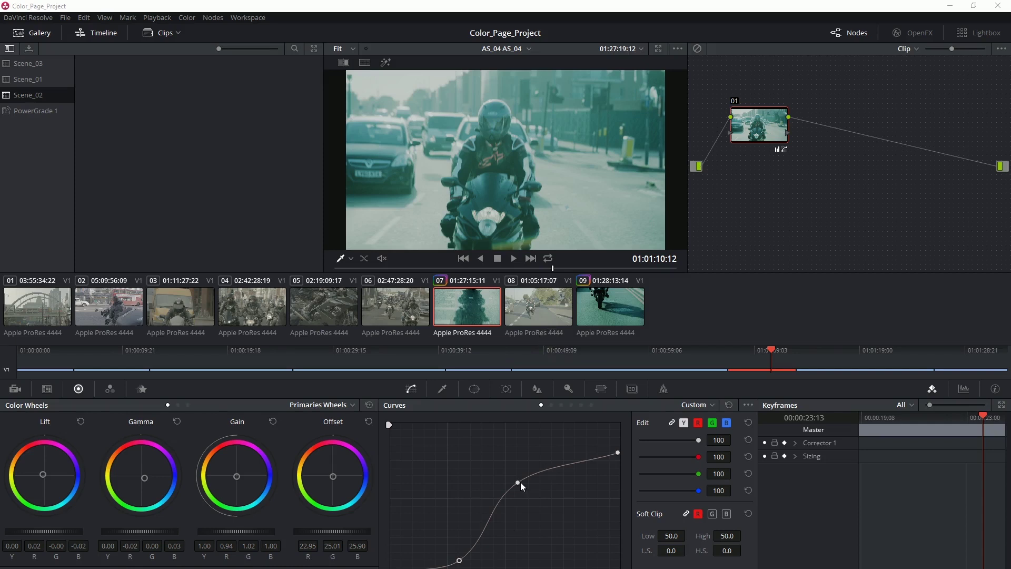
{"action": "left_click_drag", "start_coordinate": [334, 532], "coordinate": [316, 533]}
{"action": "left_click_drag", "start_coordinate": [187, 547], "coordinate": [166, 542]}
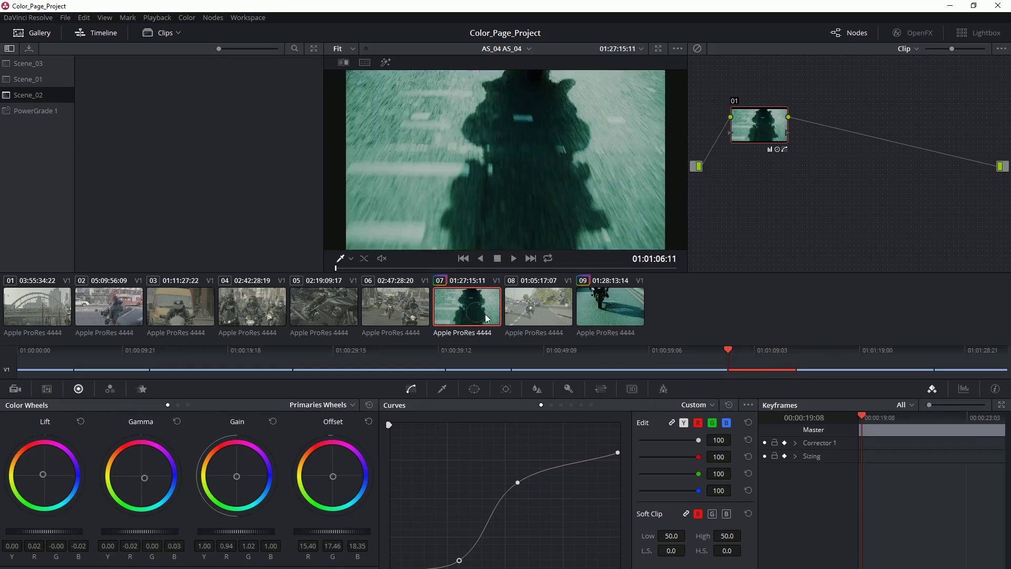
Check the version menus of clips 07 and 09, then show clip 07 in the viewer.
{"action": "right_click", "coordinate": [485, 309]}
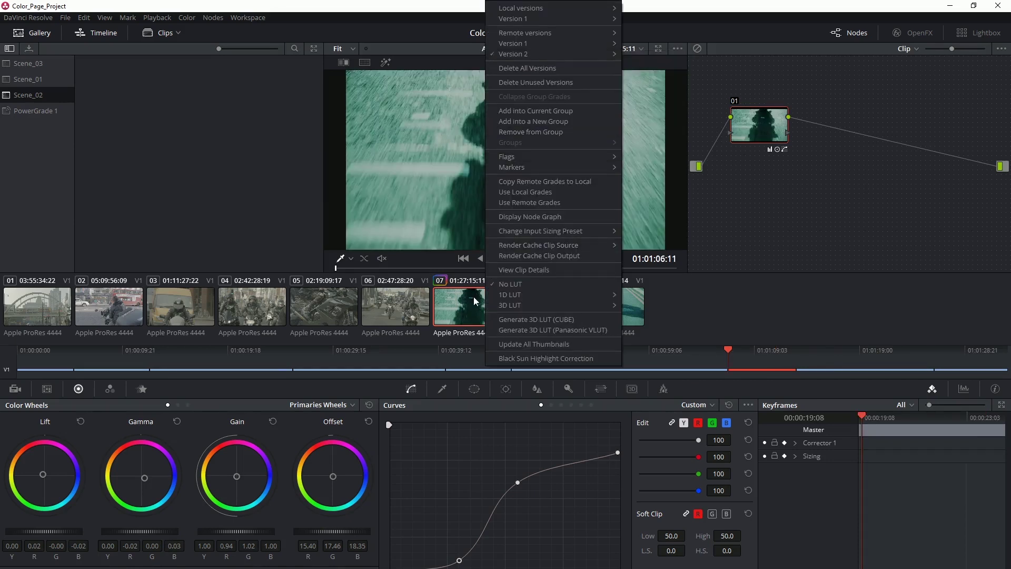
{"action": "left_click", "coordinate": [606, 311]}
{"action": "right_click", "coordinate": [606, 311]}
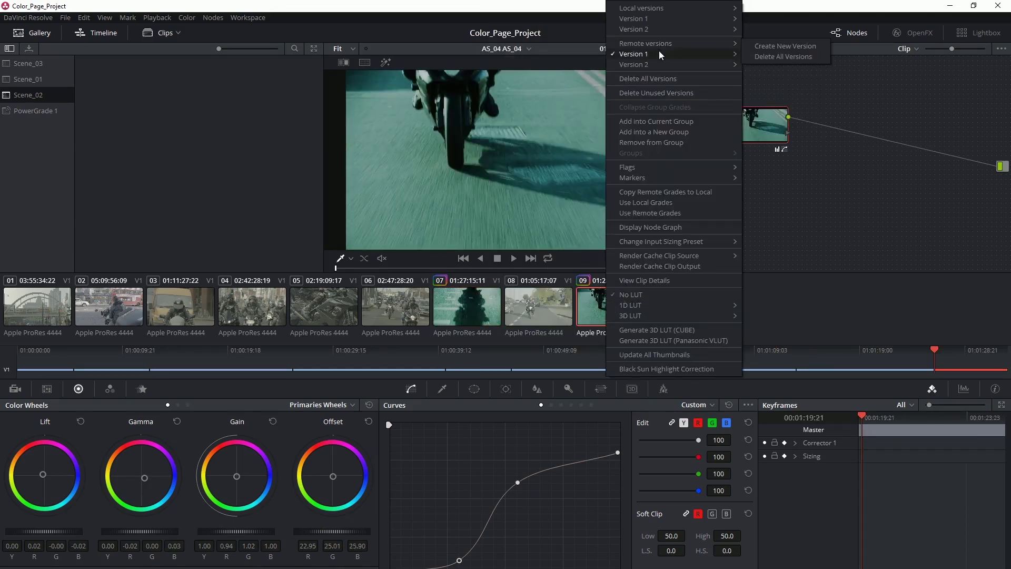
{"action": "left_click", "coordinate": [587, 304]}
{"action": "left_click", "coordinate": [485, 322]}
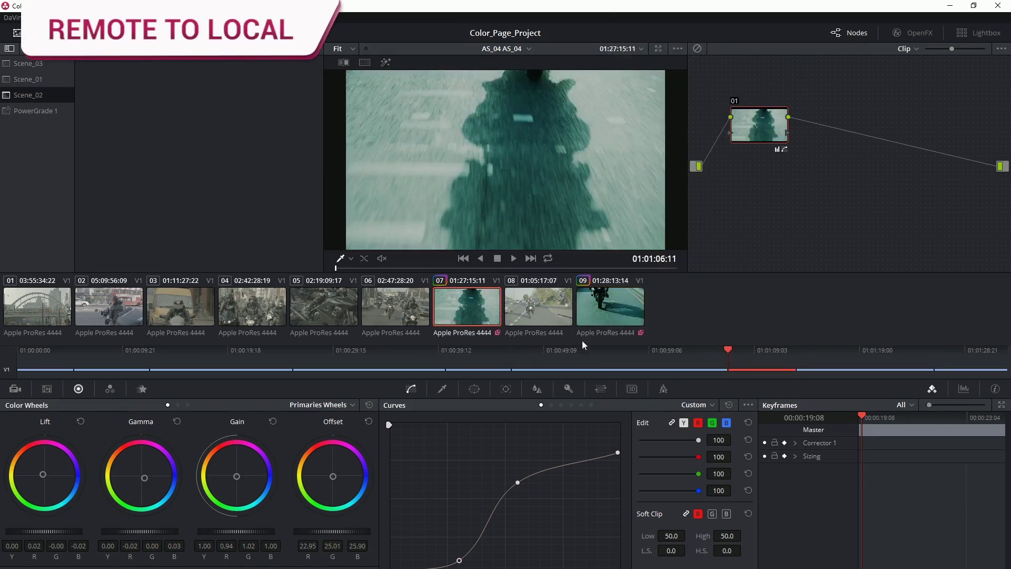
Apply Copy Remote Grades to Local on clip 07, leaving offset at 19.50/21.56/22.45.
{"action": "right_click", "coordinate": [481, 310]}
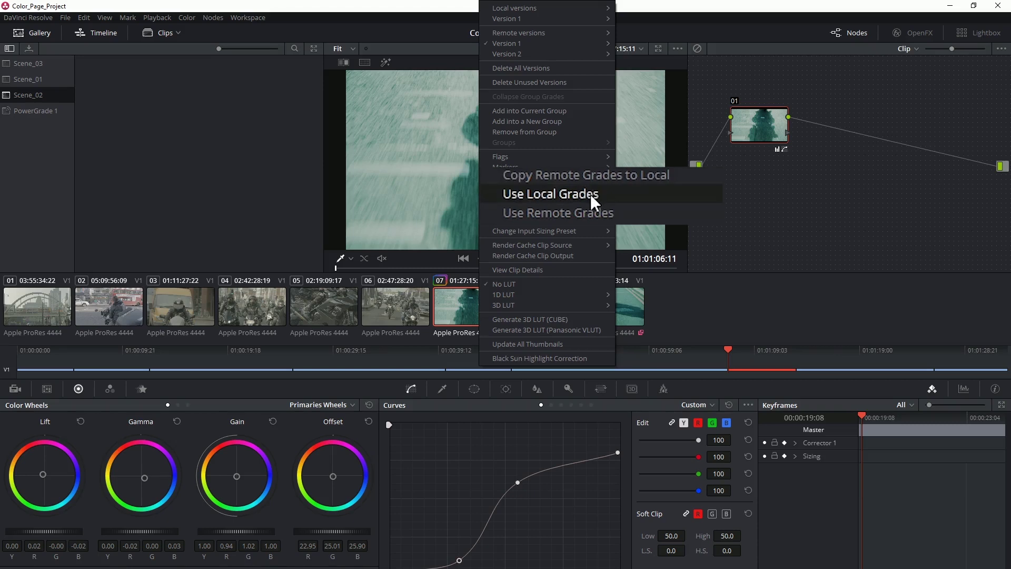
{"action": "left_click", "coordinate": [611, 175]}
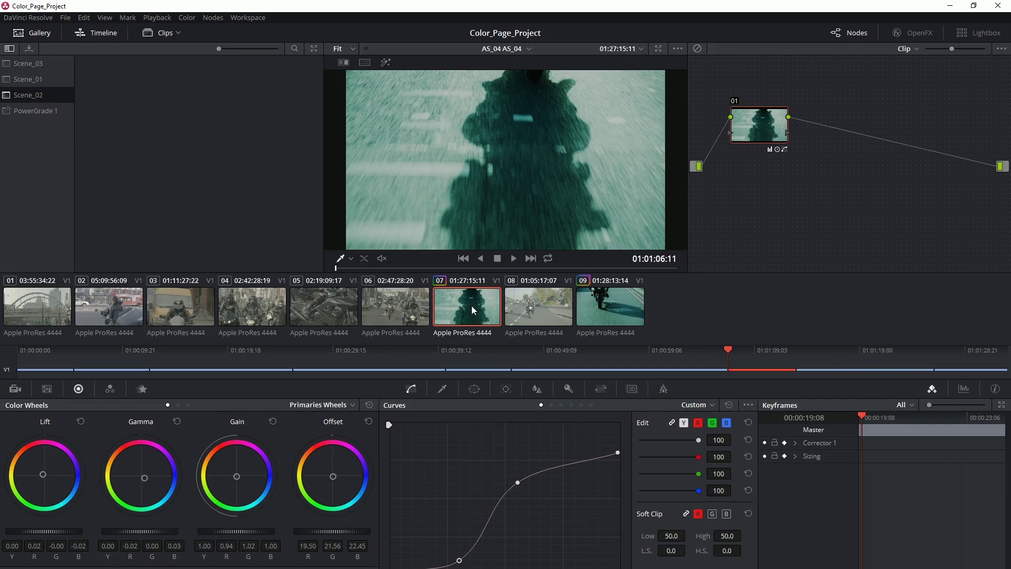
Bring clip 09 into the viewer and confirm it remains on remote Version 1.
{"action": "right_click", "coordinate": [609, 307]}
{"action": "left_click", "coordinate": [627, 308]}
{"action": "right_click", "coordinate": [627, 308]}
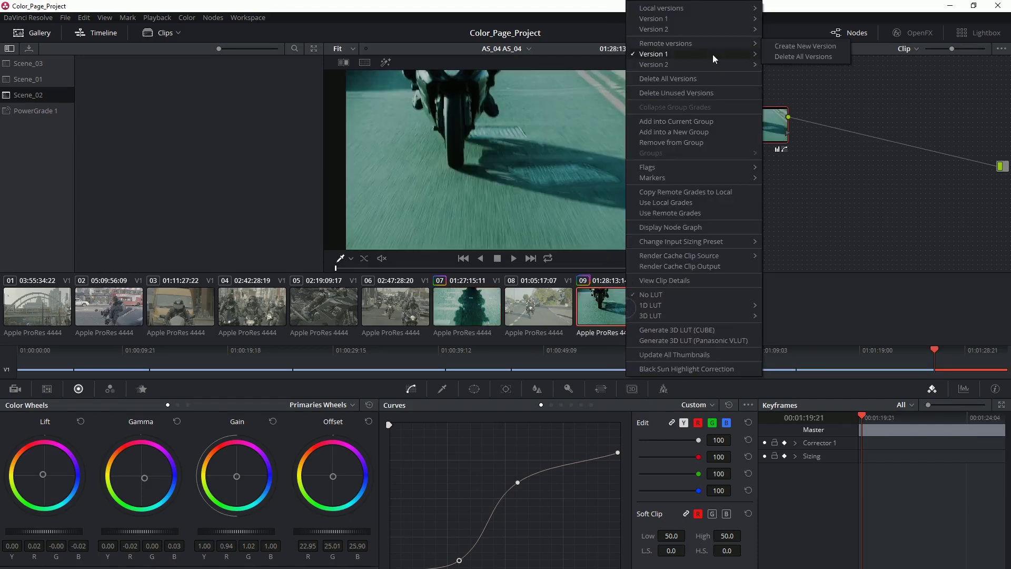
{"action": "left_click", "coordinate": [628, 314]}
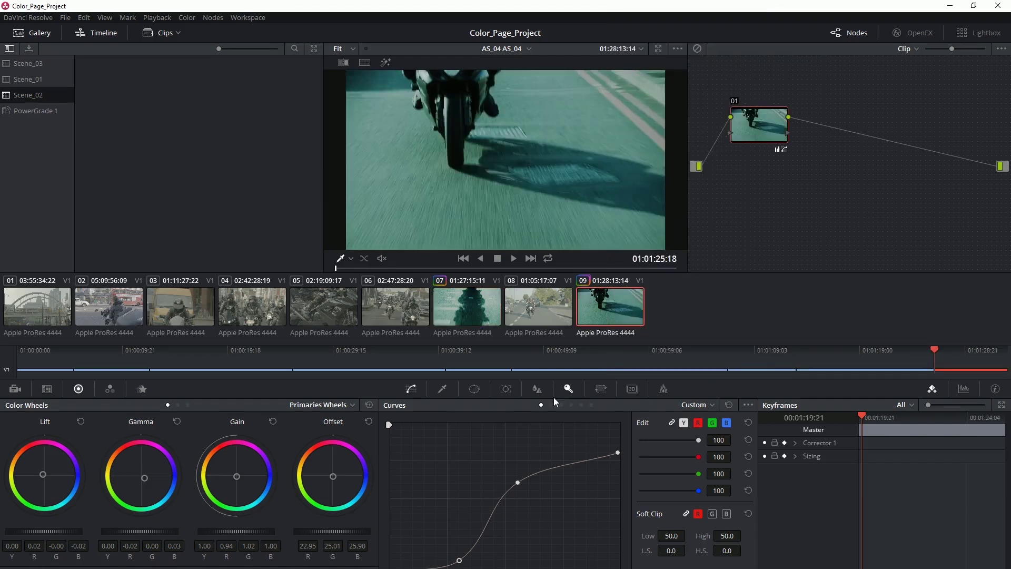